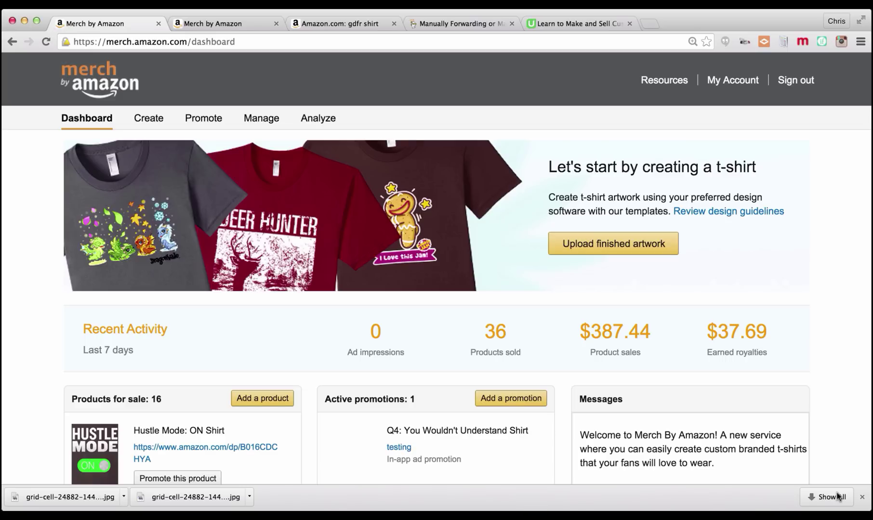
Step: Start a new t-shirt from finished artwork and set the print side to Front after previewing the back
left_click(602, 251)
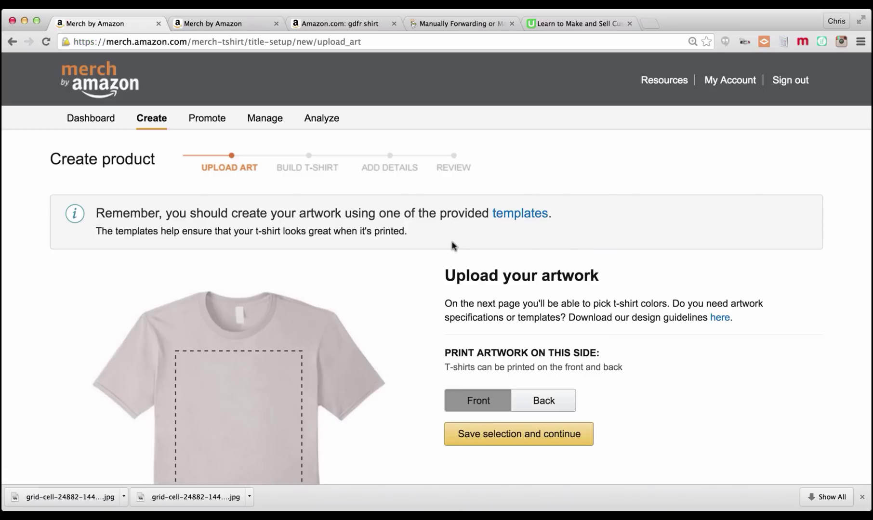
scroll(450, 245, "down", 5)
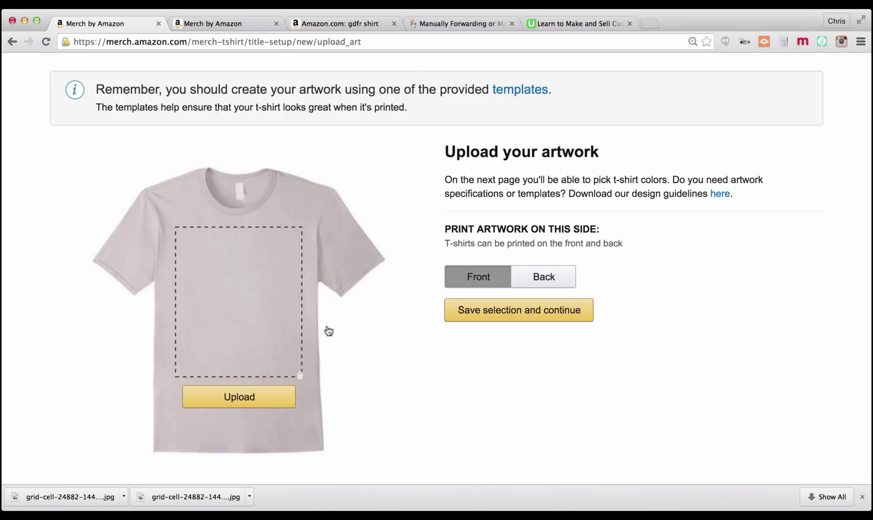
left_click(521, 279)
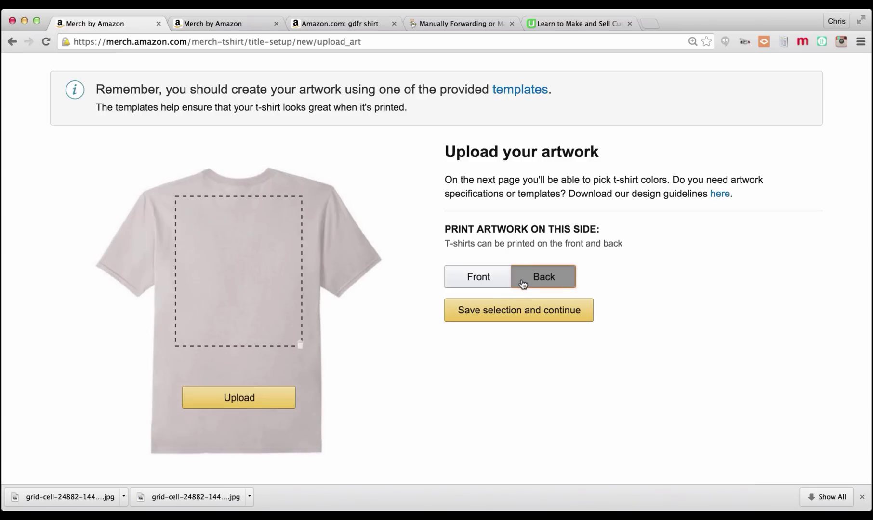
left_click(486, 281)
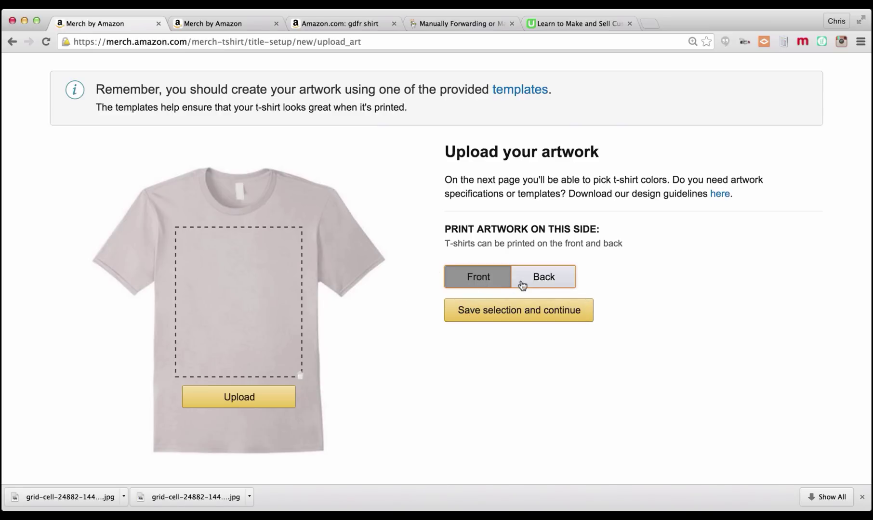
left_click(542, 283)
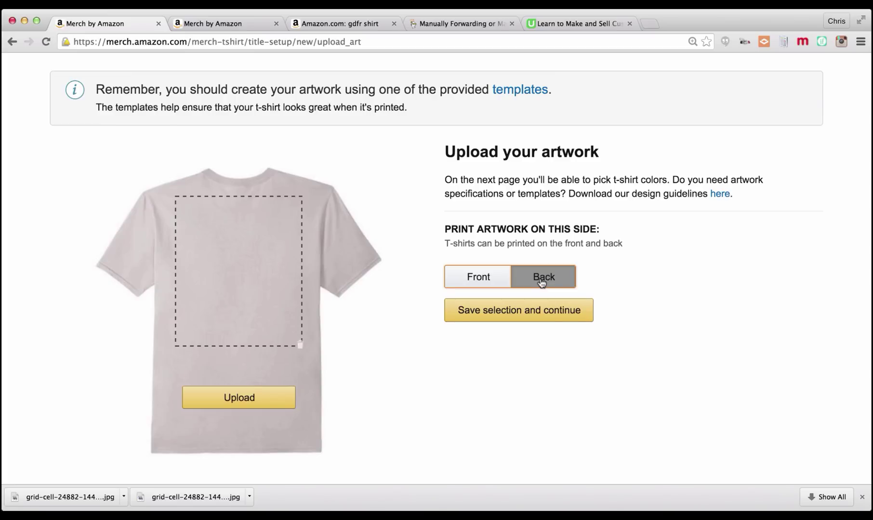
left_click(491, 276)
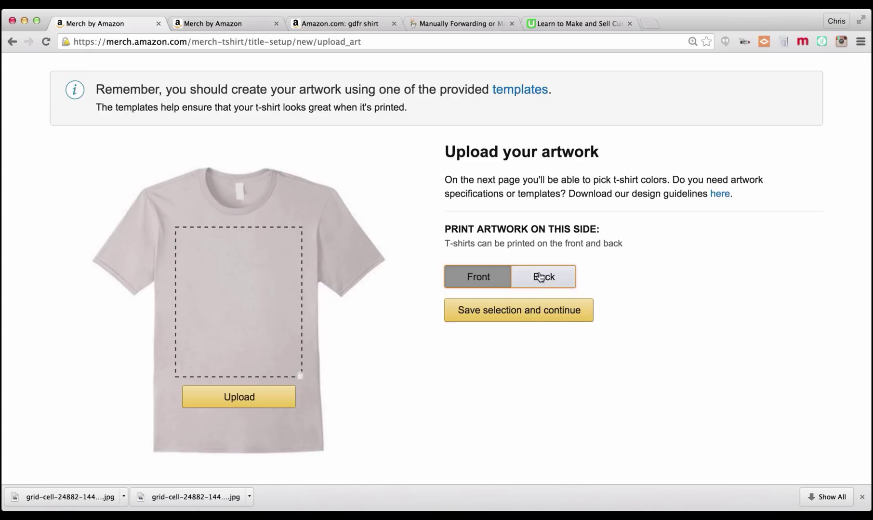
Step: Upload hustlemode.png as the front artwork and compare it against the blank back view
left_click(242, 400)
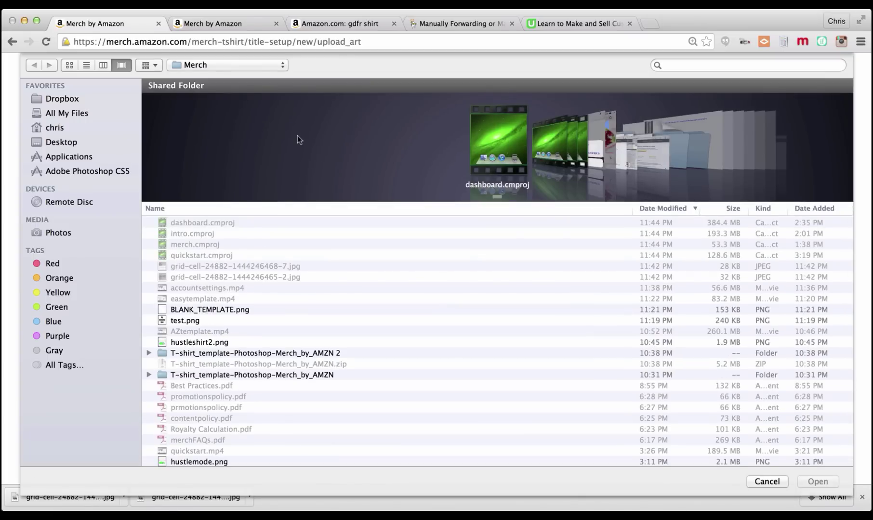
left_click(195, 341)
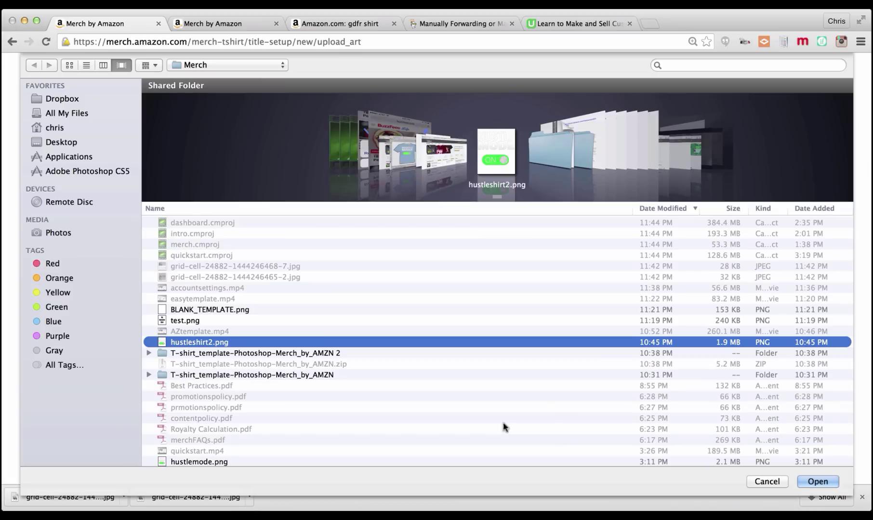
scroll(286, 371, "down", 3)
left_click(215, 423)
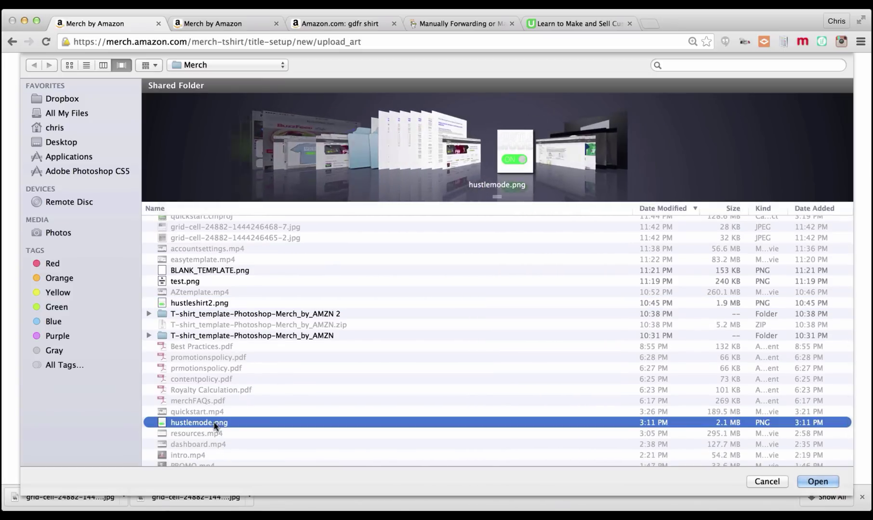
left_click(805, 482)
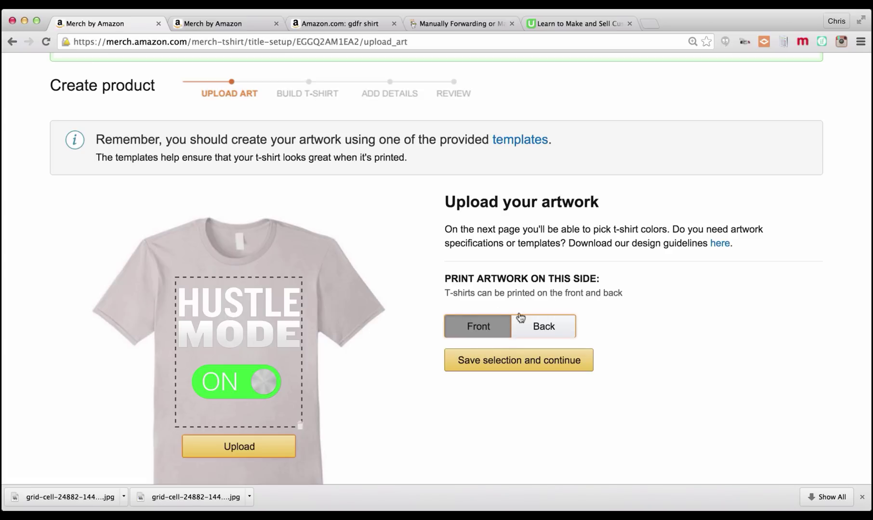
left_click(543, 326)
left_click(493, 326)
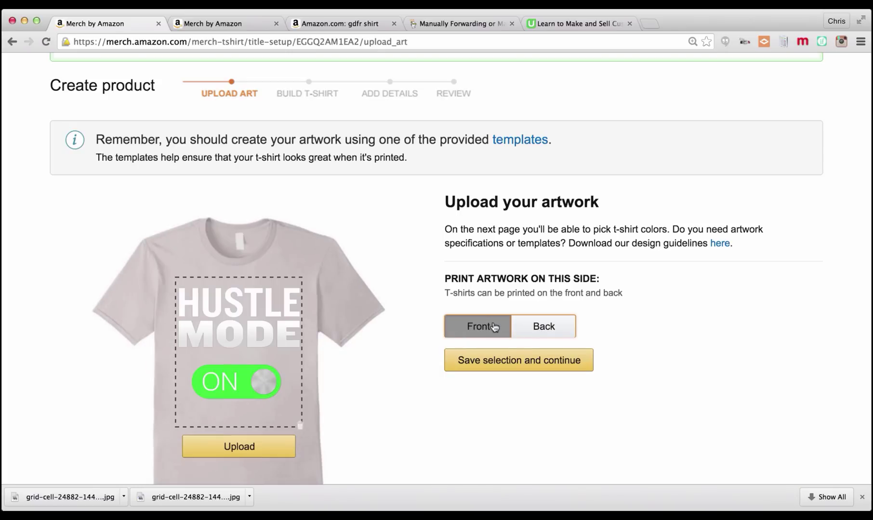
Step: Save the front artwork, check the Cost+Listing Fee explanation, and view the available shirt types
left_click(487, 367)
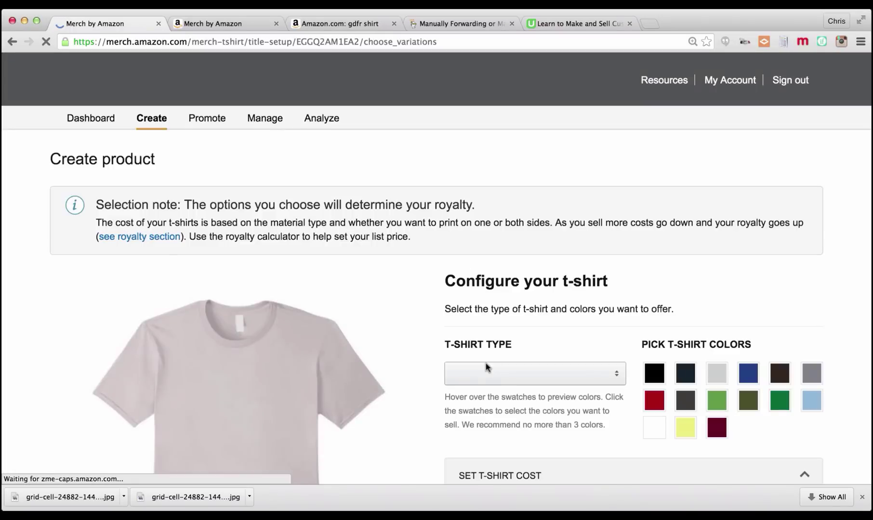
scroll(402, 320, "down", 2)
scroll(403, 320, "down", 1)
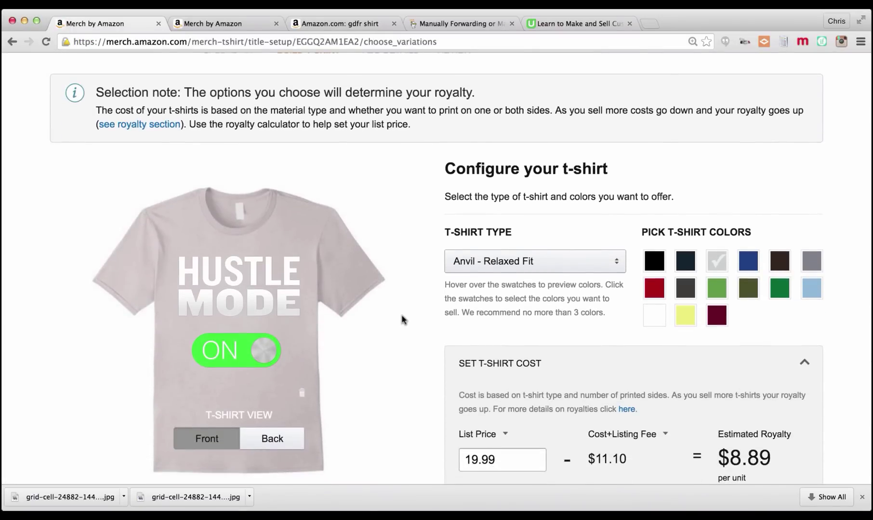
scroll(402, 320, "down", 1)
left_click(665, 400)
left_click(636, 425)
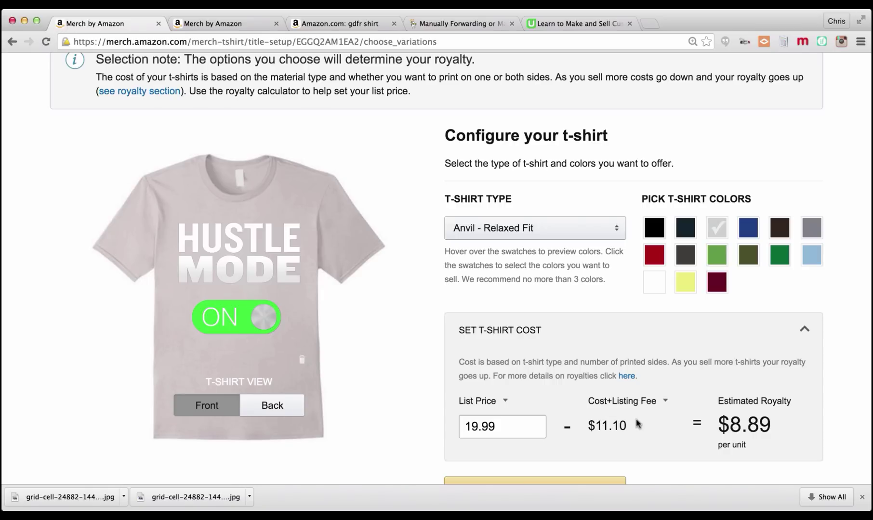
left_click(593, 231)
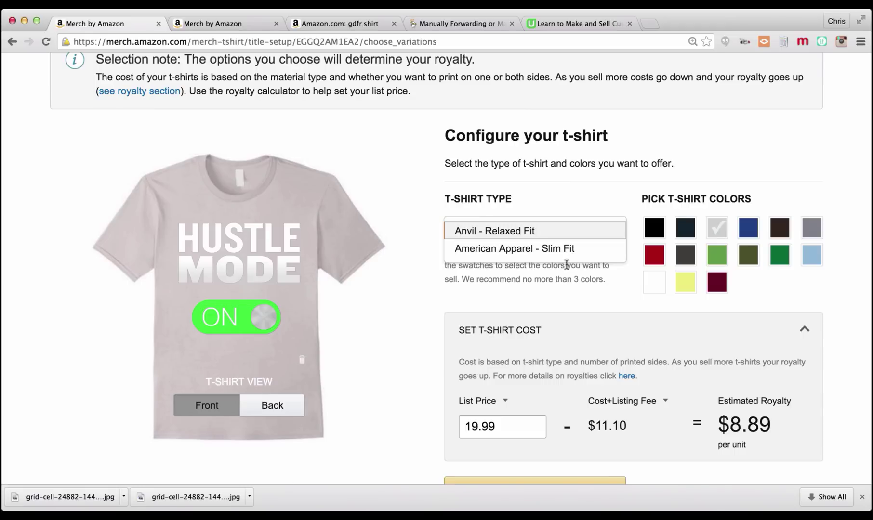
left_click(566, 250)
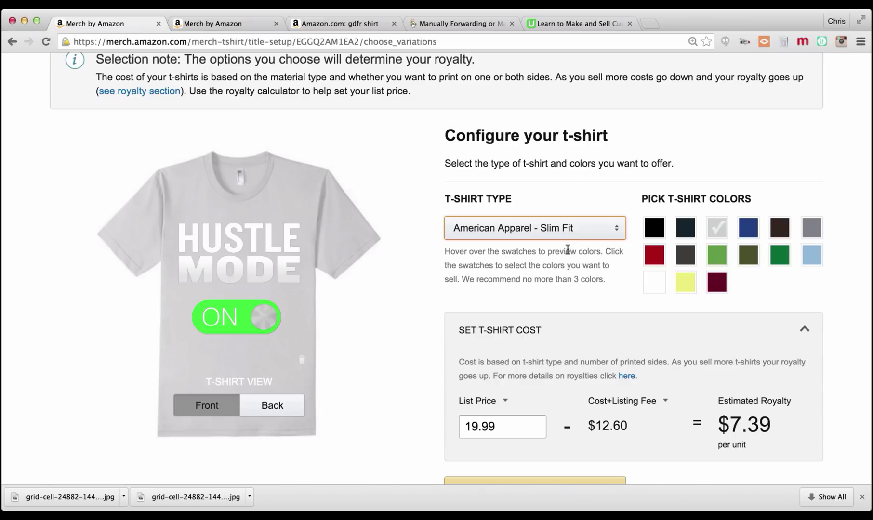
left_click(570, 230)
left_click(556, 230)
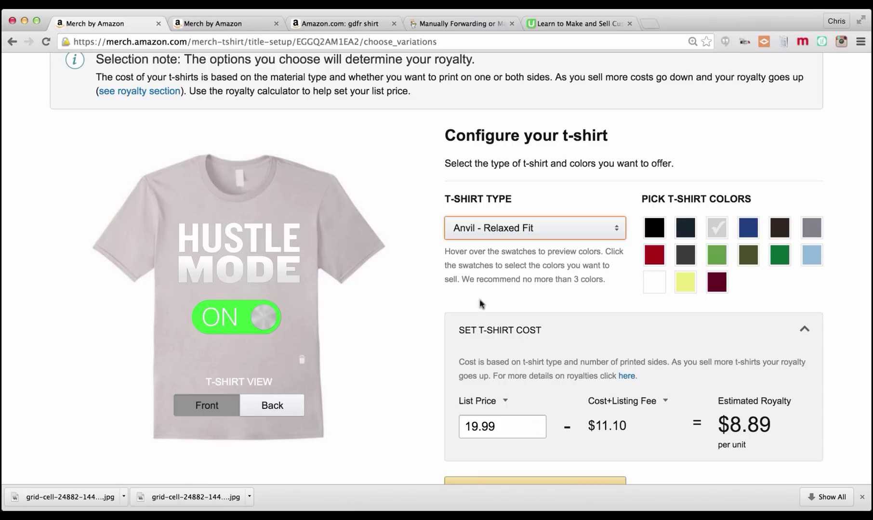
left_click(504, 235)
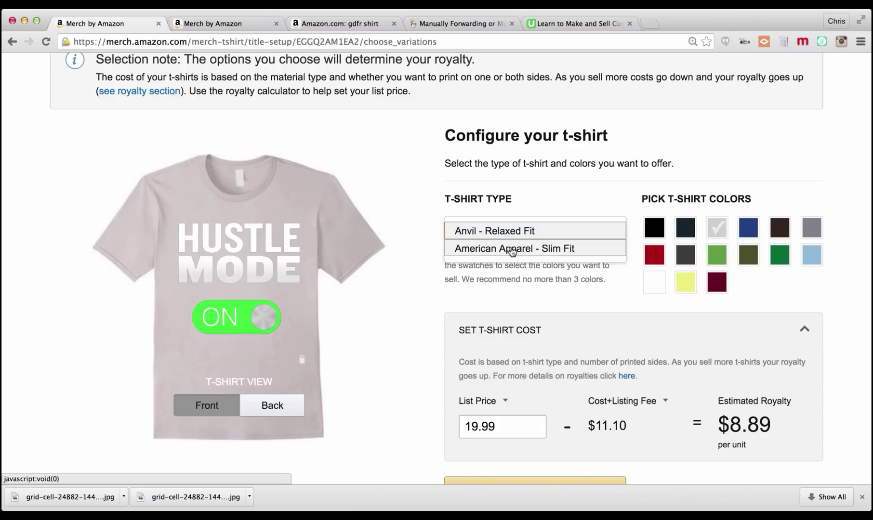
left_click(509, 251)
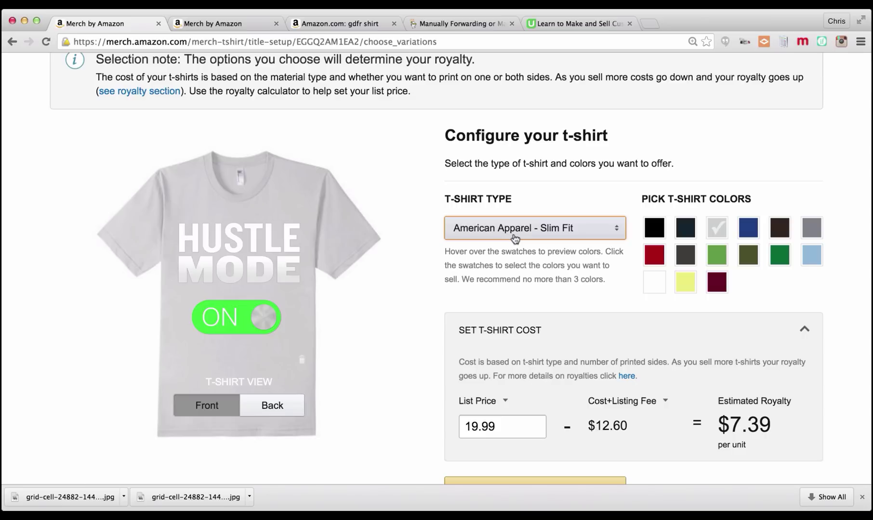
left_click(515, 238)
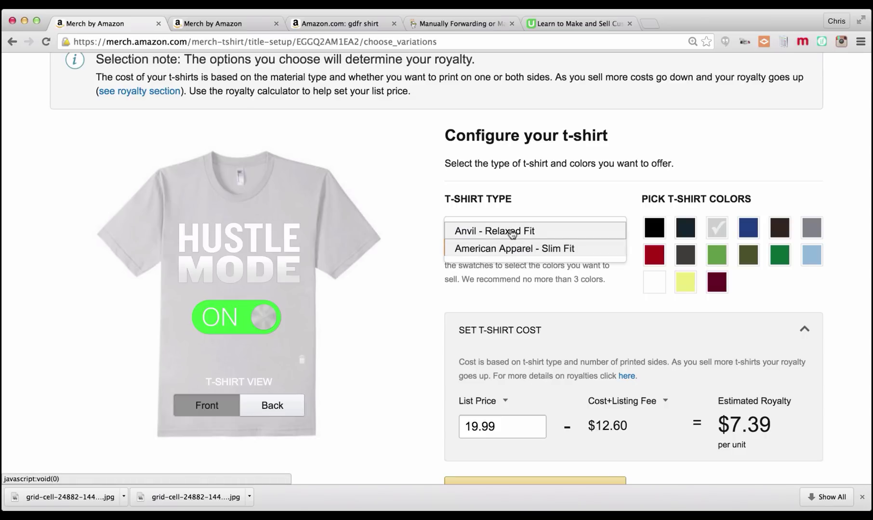
left_click(512, 232)
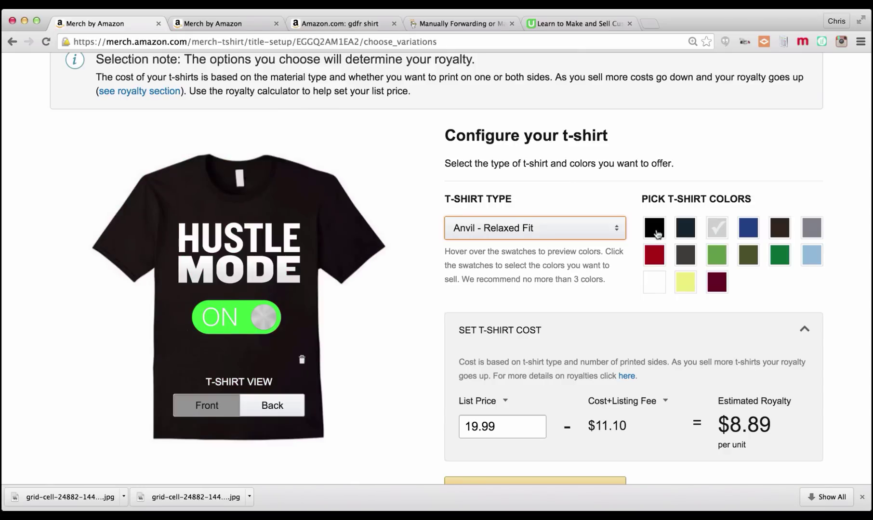
Step: Tick black, navy, royal blue, brown, gray, light blue, green, olive, light green, dark gray, white, lemon and maroon
left_click(654, 228)
left_click(688, 230)
left_click(748, 228)
left_click(780, 227)
left_click(811, 229)
left_click(812, 255)
left_click(779, 255)
left_click(749, 255)
left_click(717, 254)
left_click(686, 255)
left_click(655, 281)
left_click(684, 284)
left_click(716, 283)
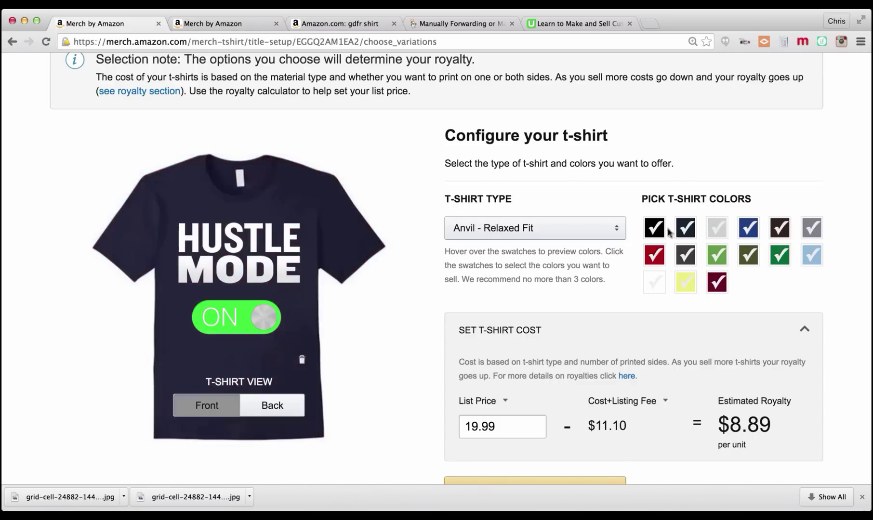
Step: Lower the list price from 19.99 to 14.99, dropping the royalty to $4.64
scroll(539, 263, "down", 1)
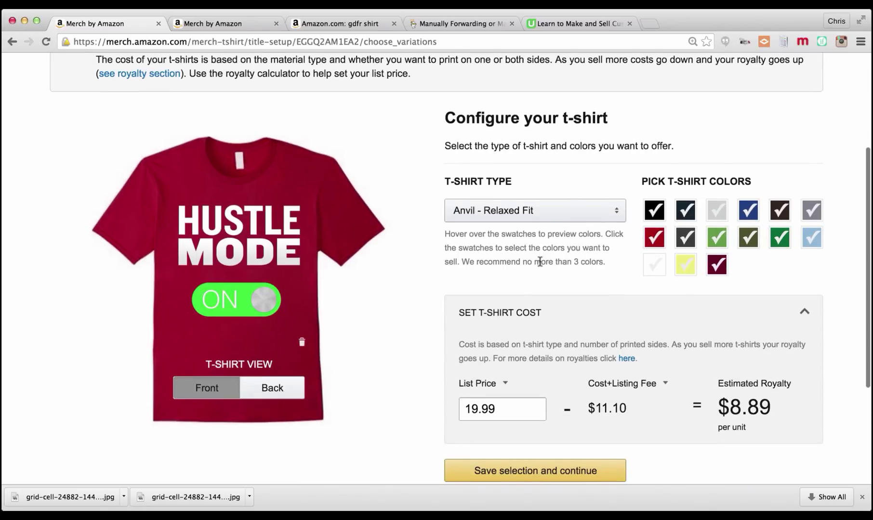
left_click(473, 409)
key("BackSpace")
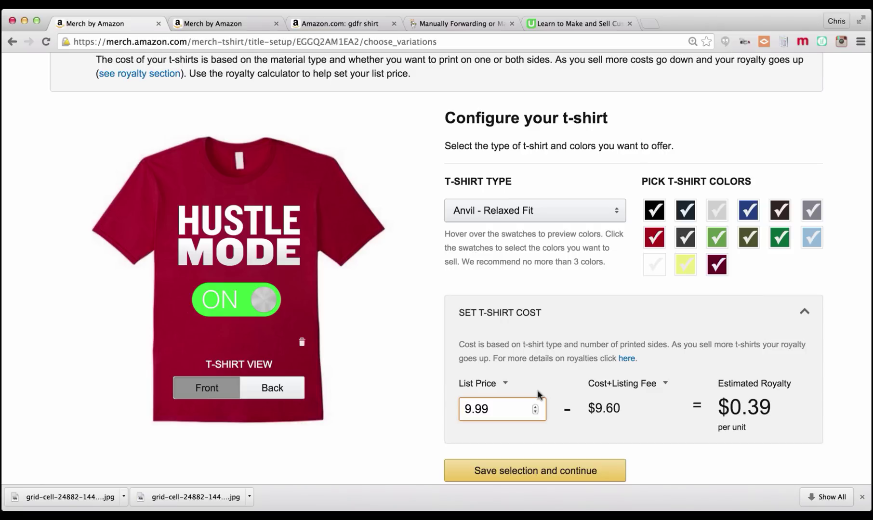
left_click(461, 410)
type("1")
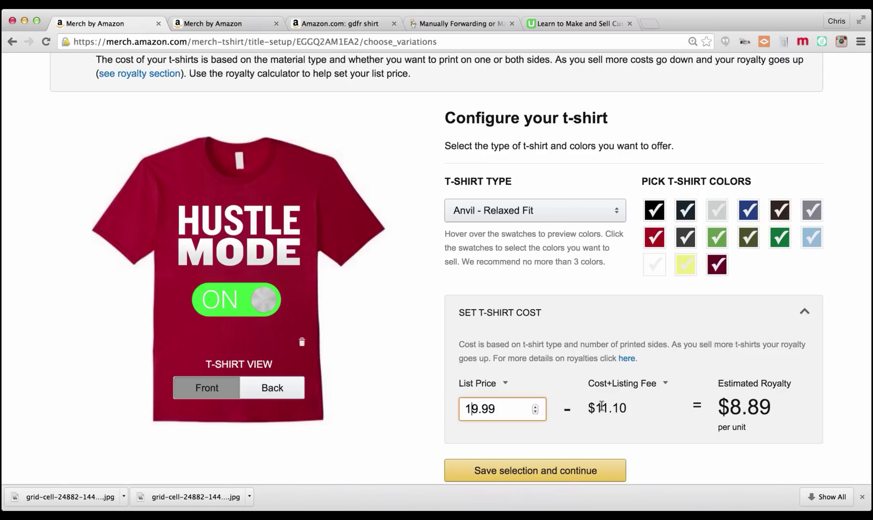
left_click(480, 409)
key("BackSpace")
type("4")
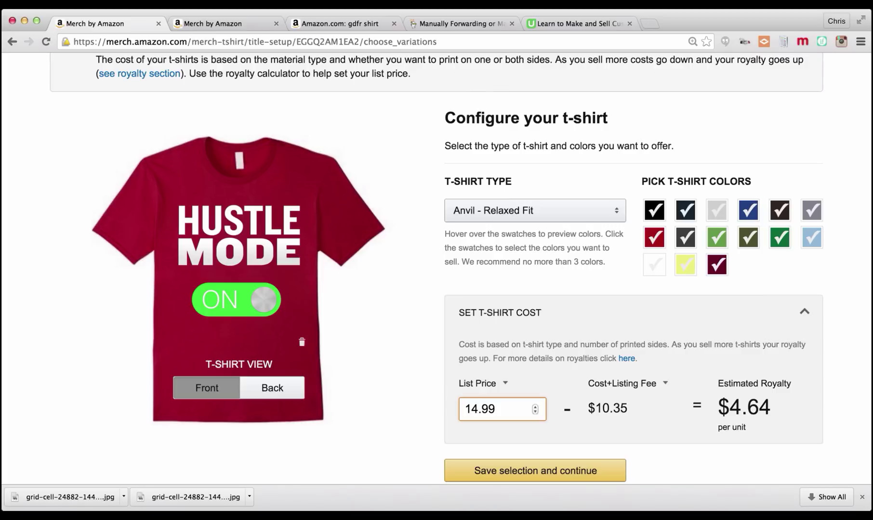
Step: Check the back and front previews, then save the shirt type, colours and price
scroll(548, 360, "down", 3)
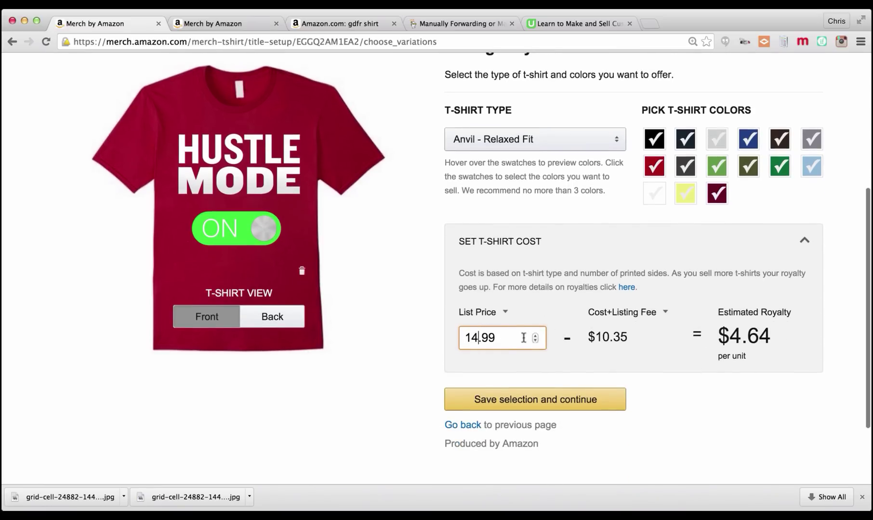
scroll(517, 335, "up", 3)
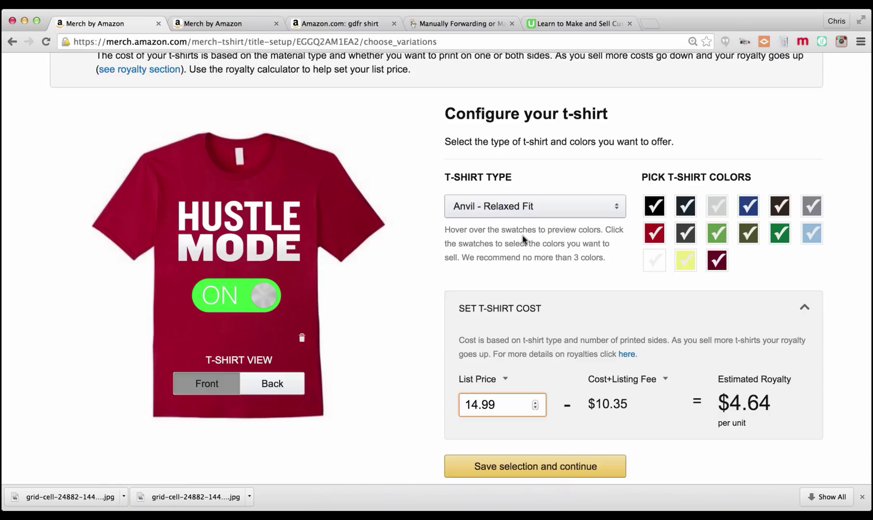
scroll(525, 240, "down", 3)
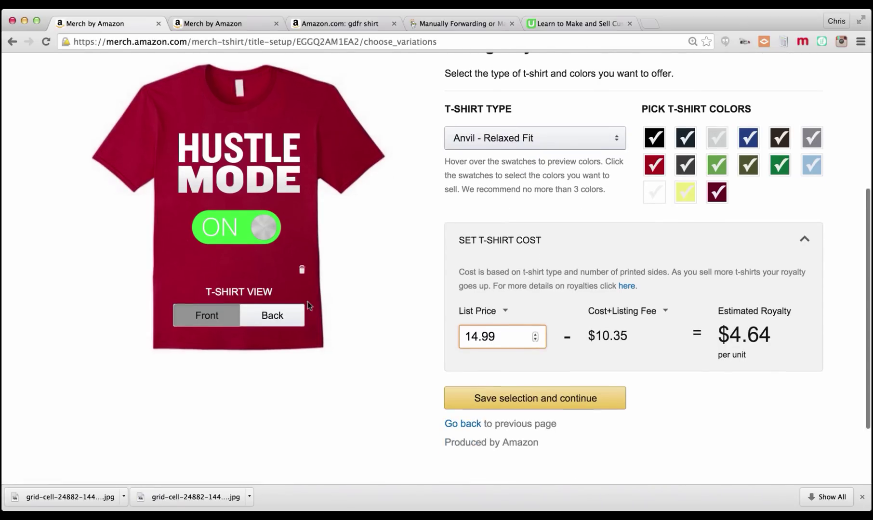
left_click(282, 320)
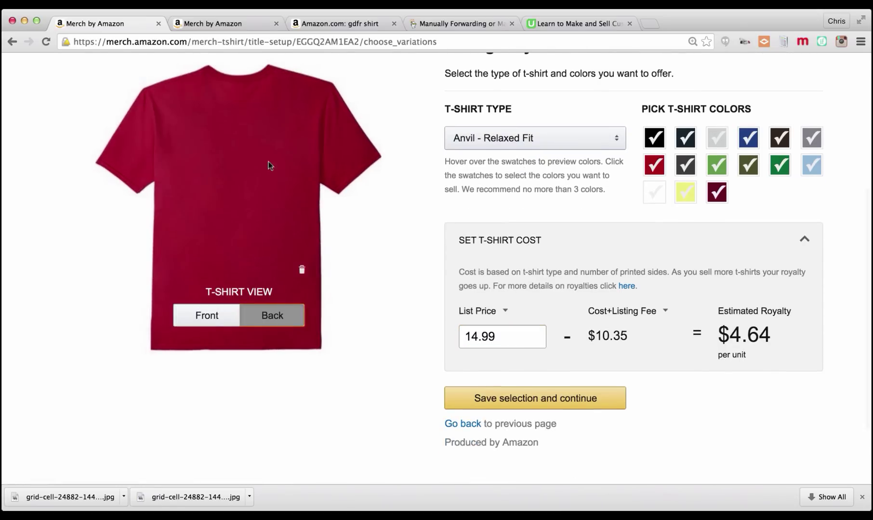
left_click(213, 320)
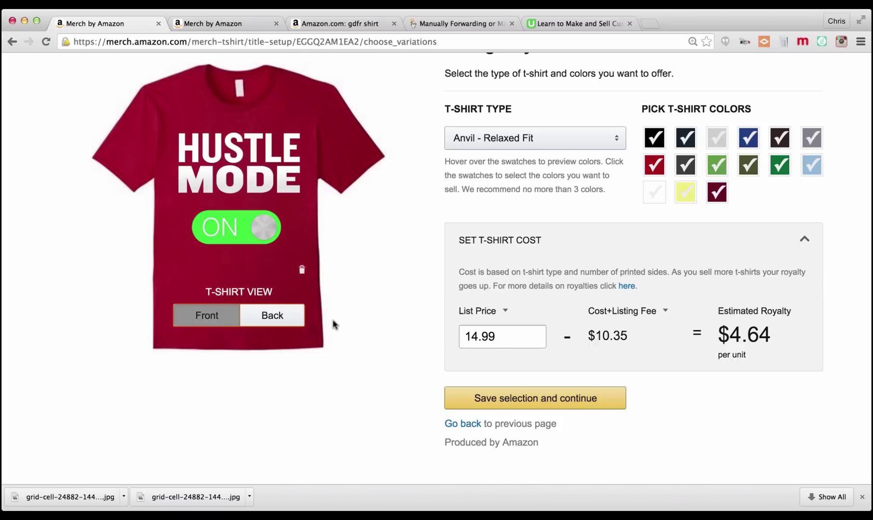
left_click(533, 398)
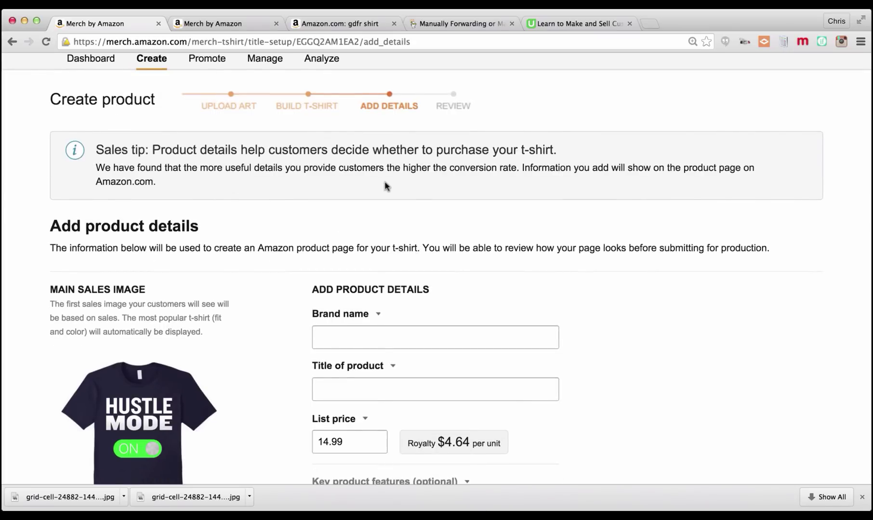
Step: Scroll the Add product details page down to the Brand name field
scroll(386, 187, "down", 3)
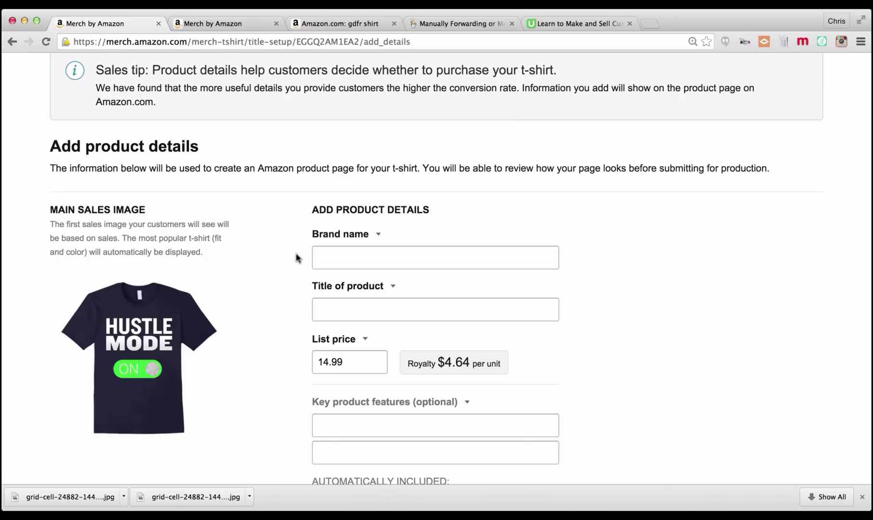
left_click(337, 255)
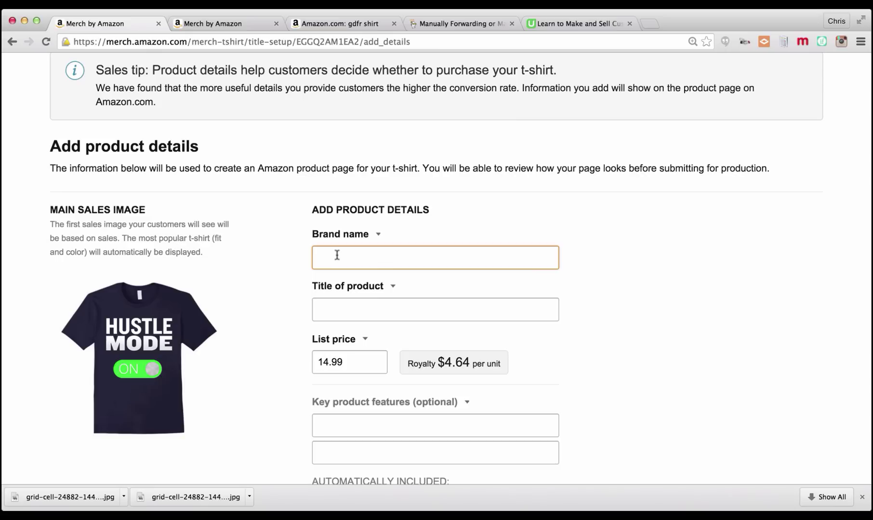
Step: Replace the first typed brand name with PrimeTimeShirts
type("ChrisShirts")
double_click(341, 257)
type("PrimeTimeShirts")
left_click(360, 309)
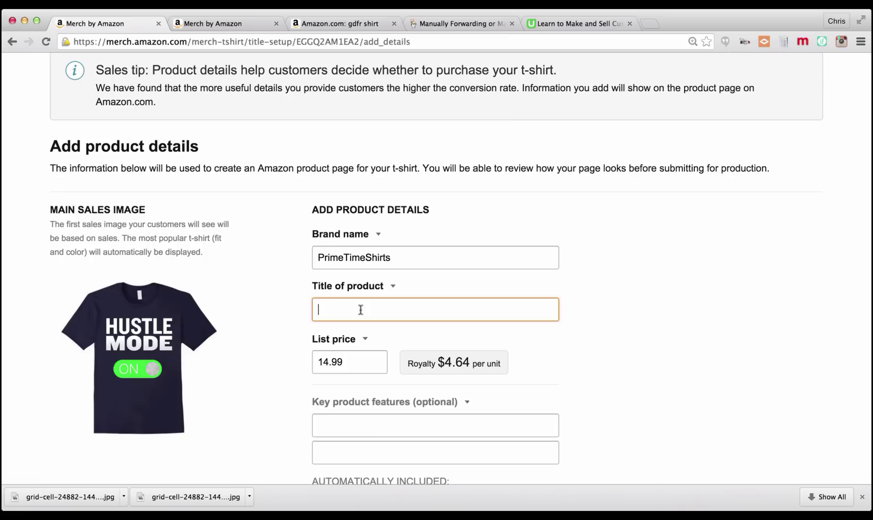
Step: Enter the title 'Hustle Mode: ON Shirt', removing the PrimeTimeShirts prefix from its start
type("PrimeTimeShirts Hustle Mode: ON")
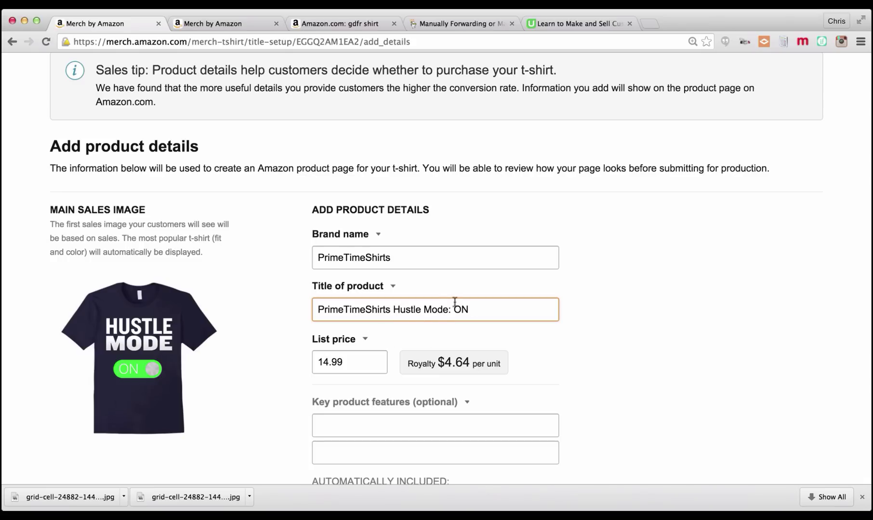
type("Shirt")
double_click(353, 309)
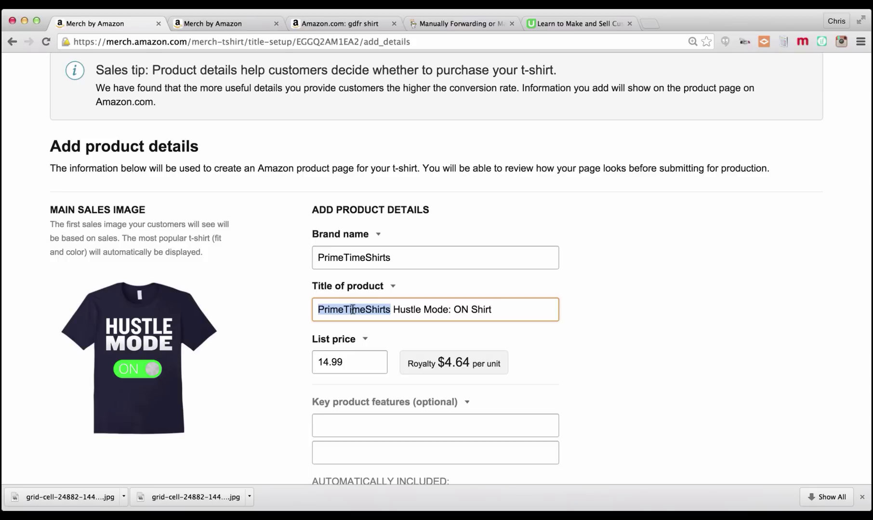
left_click(393, 309)
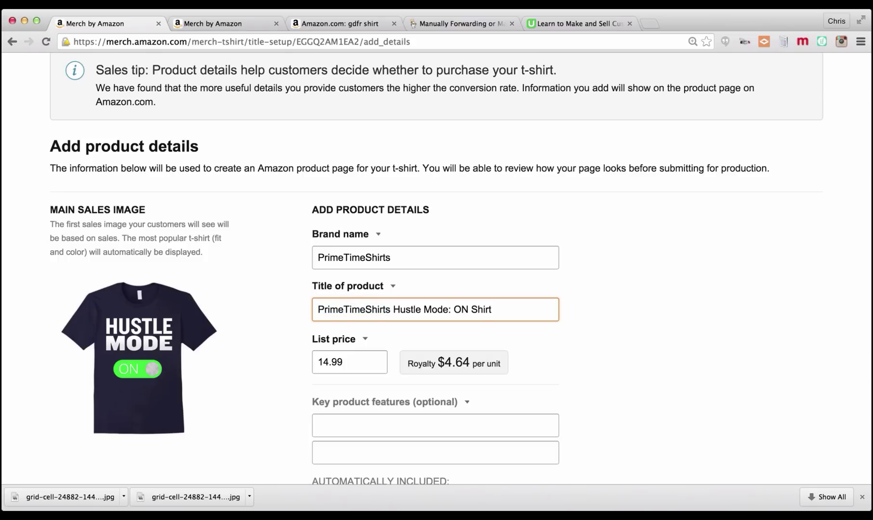
key("BackSpace")
key("BackSpace")
key("BackSpace")
key("BackSpace")
key("BackSpace")
key("BackSpace")
key("BackSpace")
key("BackSpace")
key("BackSpace")
key("BackSpace")
key("BackSpace")
key("BackSpace")
key("BackSpace")
key("BackSpace")
key("BackSpace")
key("BackSpace")
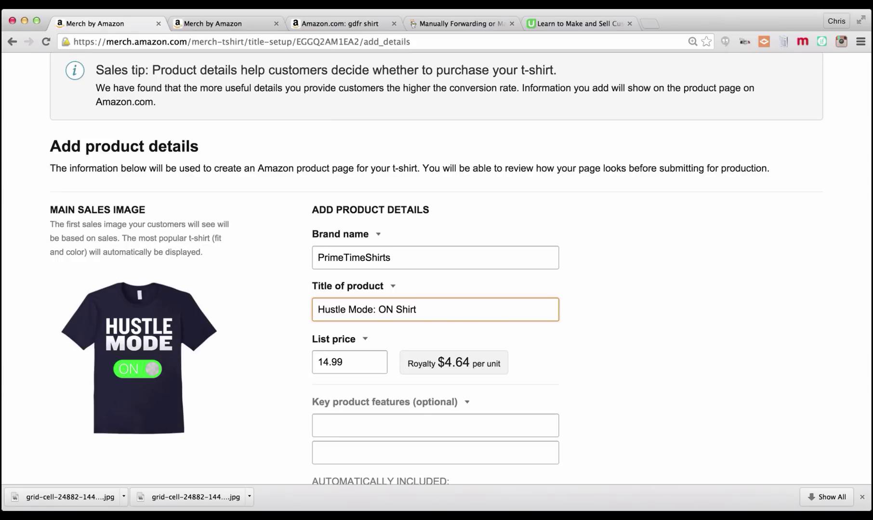
scroll(516, 337, "down", 3)
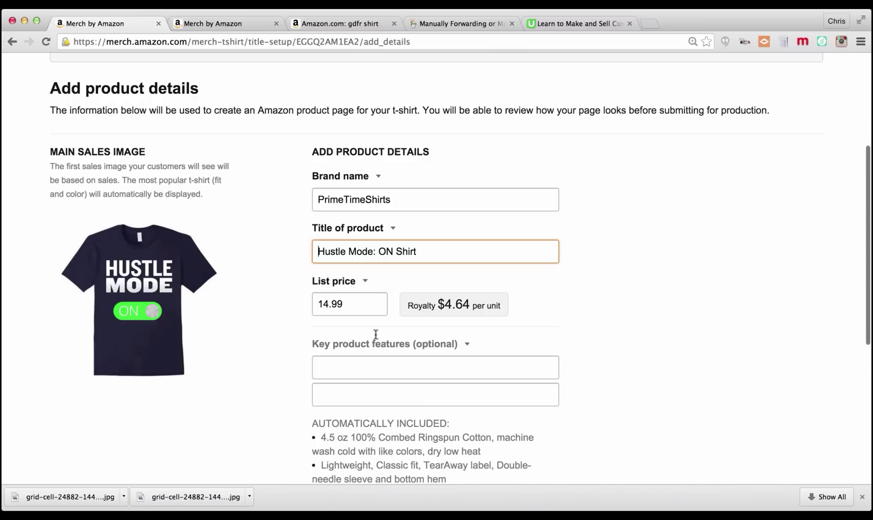
scroll(380, 365, "down", 4)
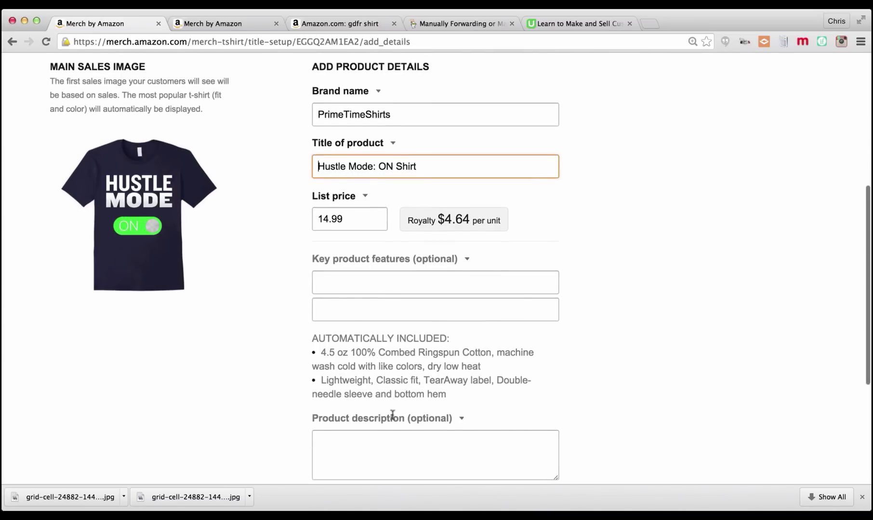
scroll(341, 442, "up", 2)
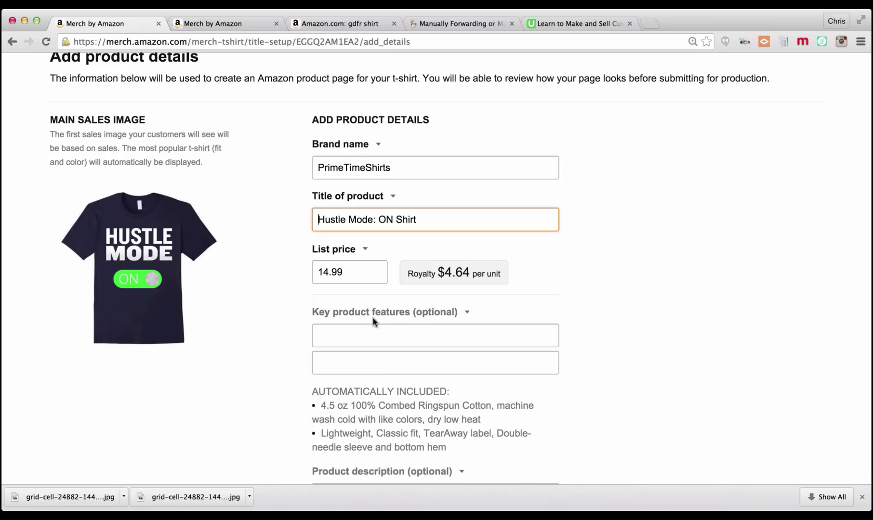
scroll(374, 322, "down", 2)
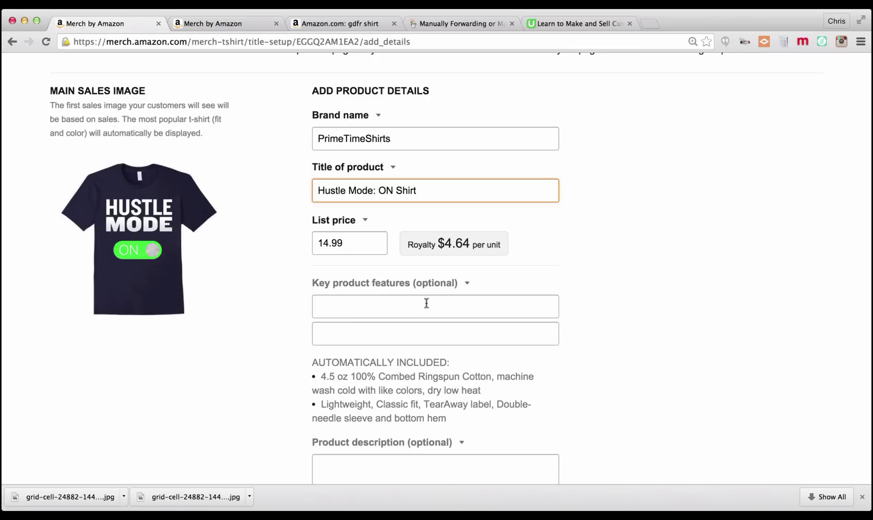
left_click(467, 284)
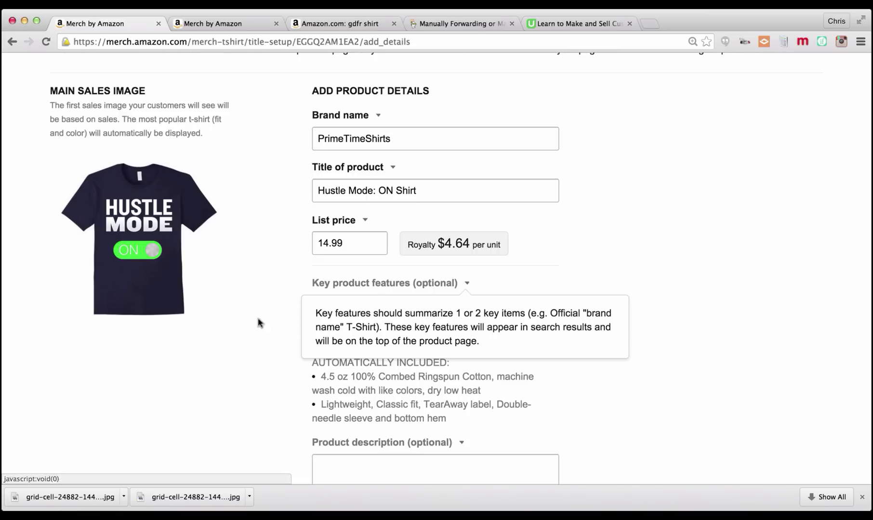
left_click(223, 331)
left_click(327, 306)
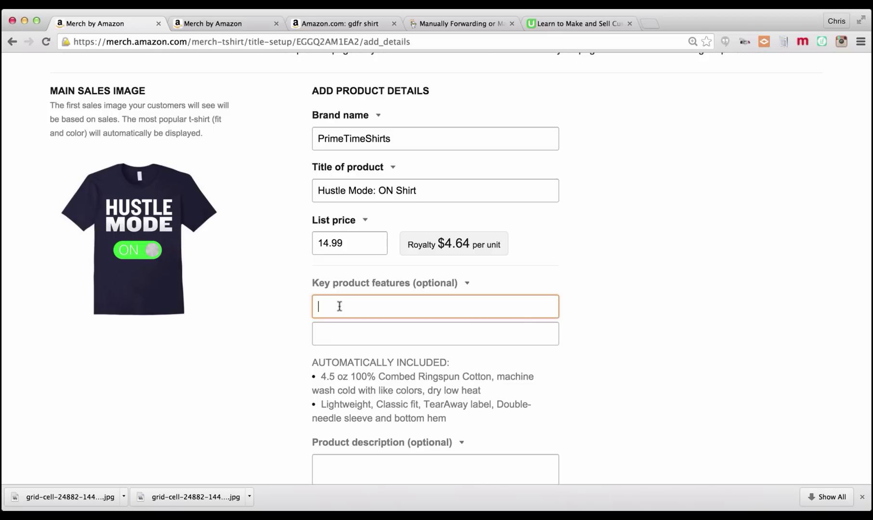
scroll(340, 306, "down", 3)
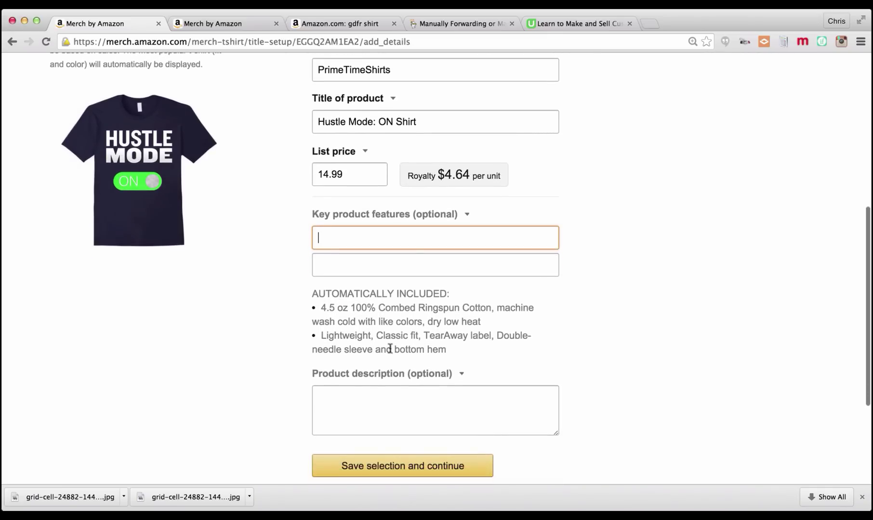
left_click(461, 374)
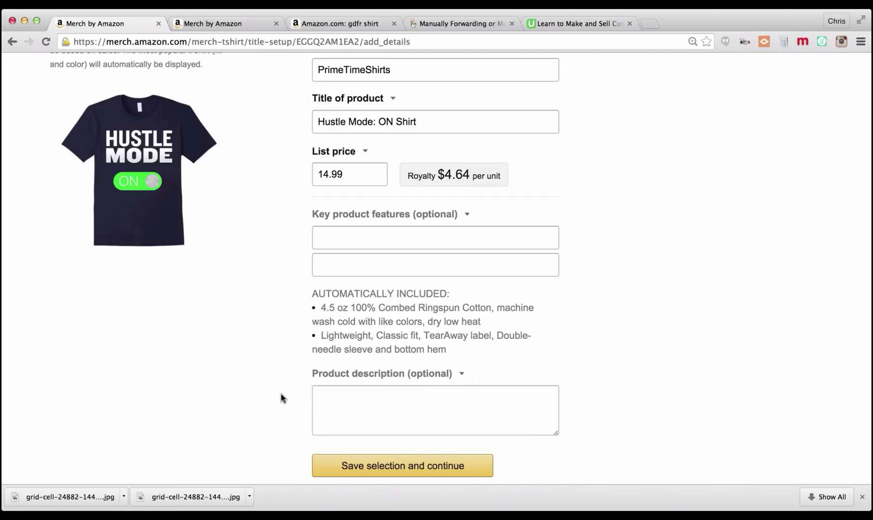
Step: Write the description 'Is it time to HUSTLE? ... show everyone that your Hustle Mode is ON!'
left_click(336, 406)
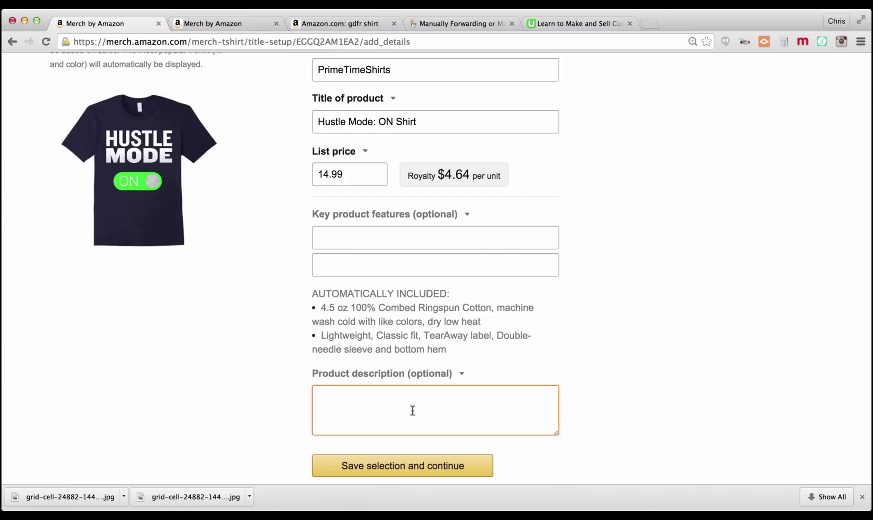
type("Is it time to HUSTLE")
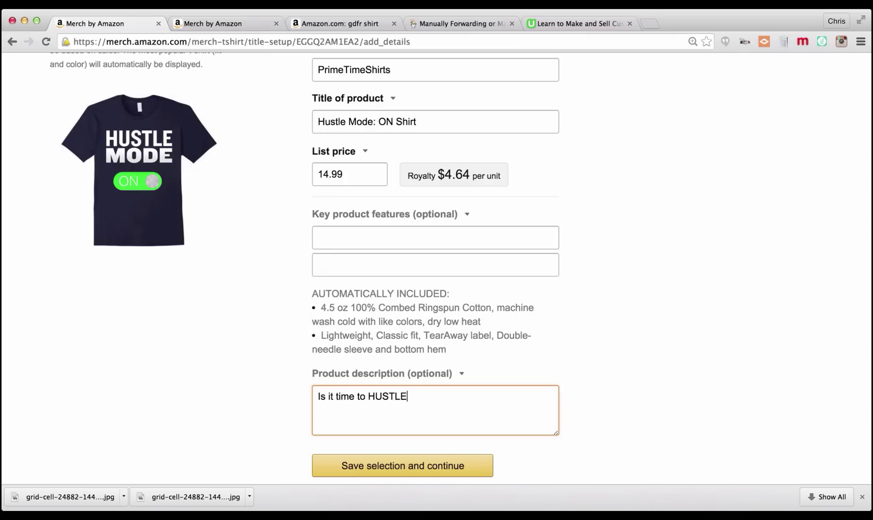
type("? Then get this great sh")
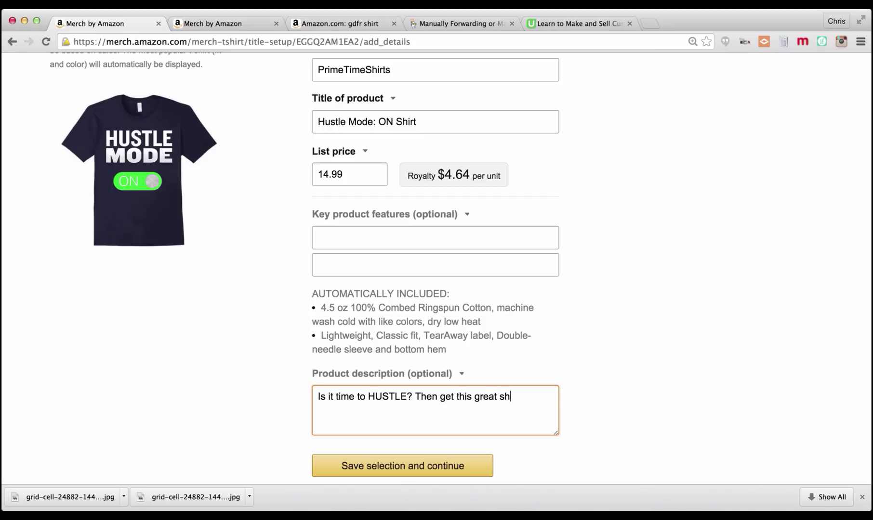
type("irt and show eve")
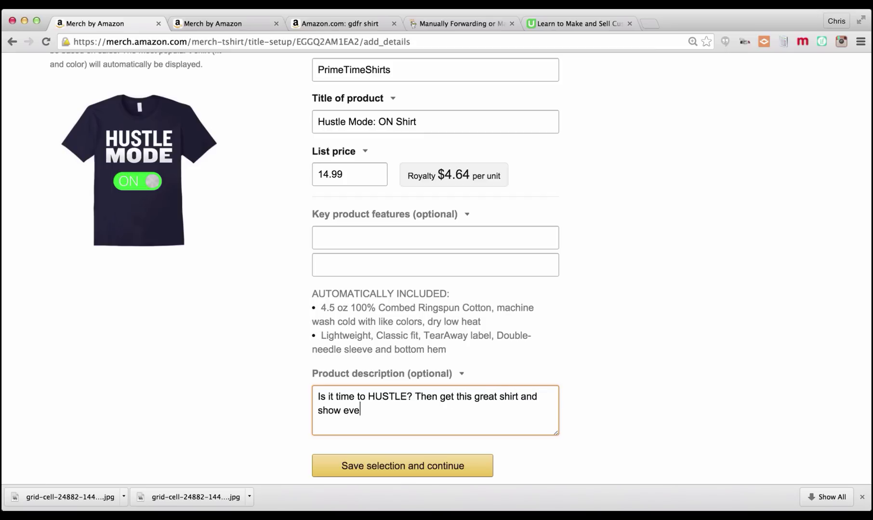
type("ryone that your Hus")
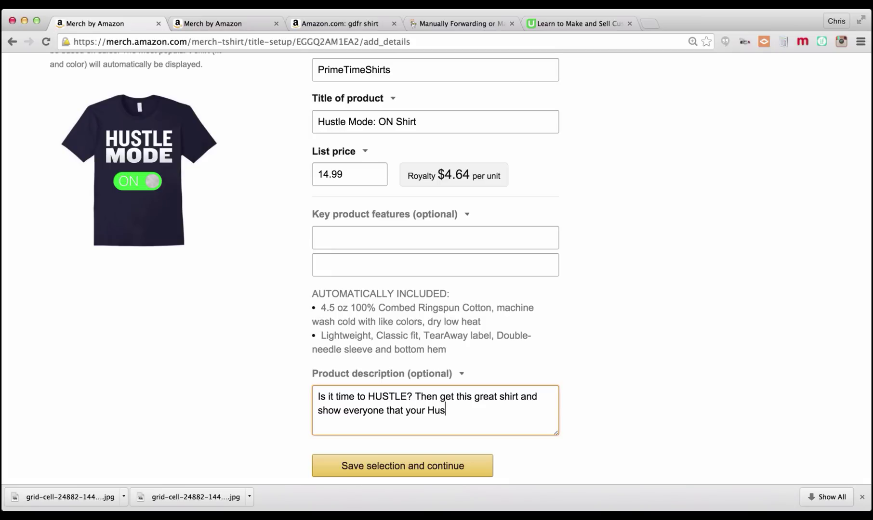
type("tle mo")
key("BackSpace")
key("BackSpace")
key("BackSpace")
key("BackSpace")
key("BackSpace")
key("BackSpace")
type("tle Mode is ON!")
Step: Save the details, then preview the shirt in light blue, red and finally grey on the Review page
left_click(390, 464)
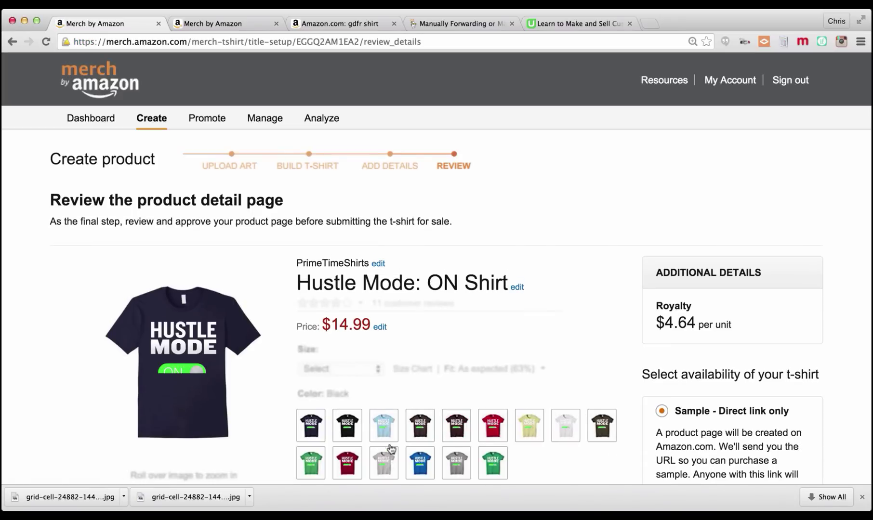
scroll(466, 303, "down", 3)
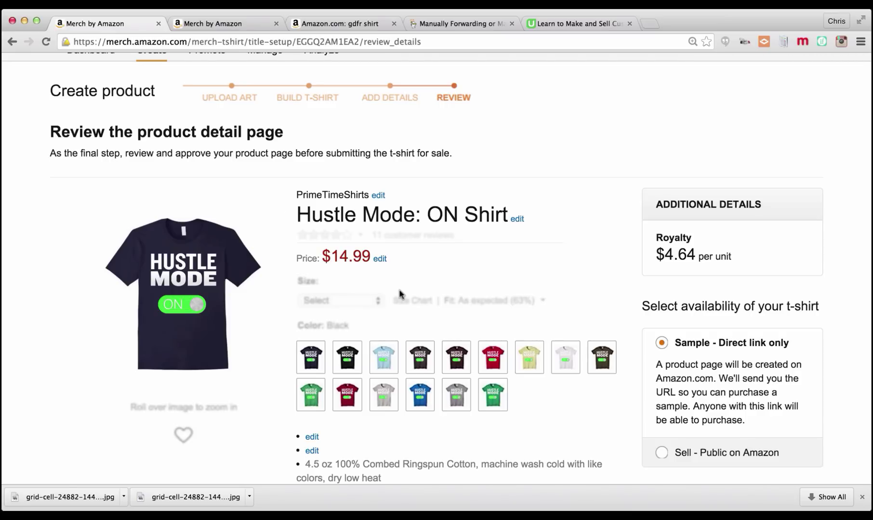
left_click(378, 359)
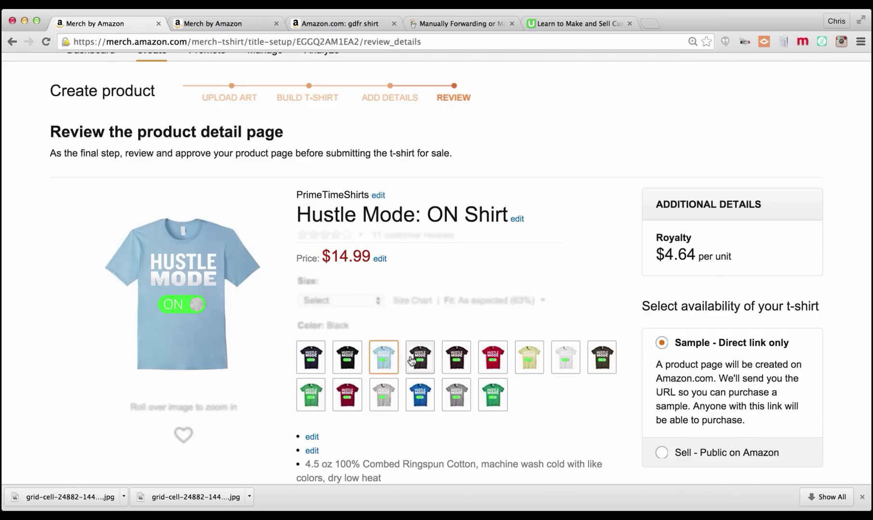
left_click(498, 363)
left_click(460, 394)
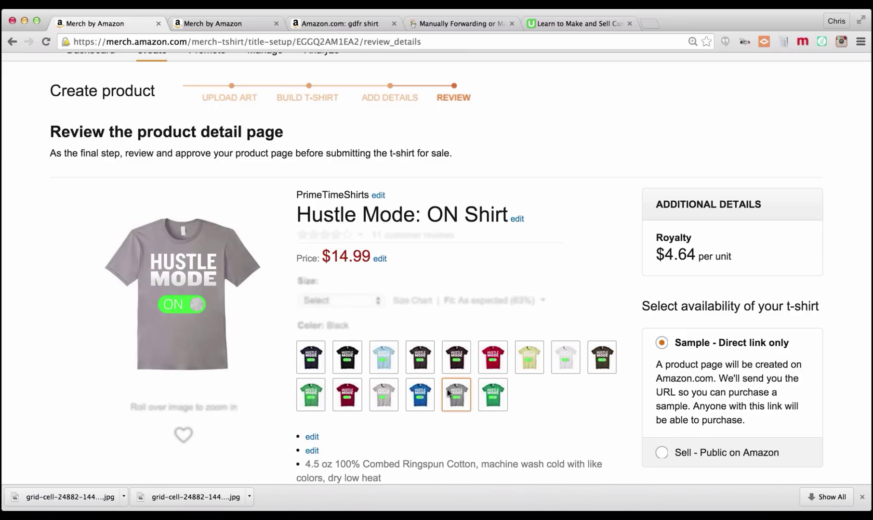
scroll(390, 385, "down", 3)
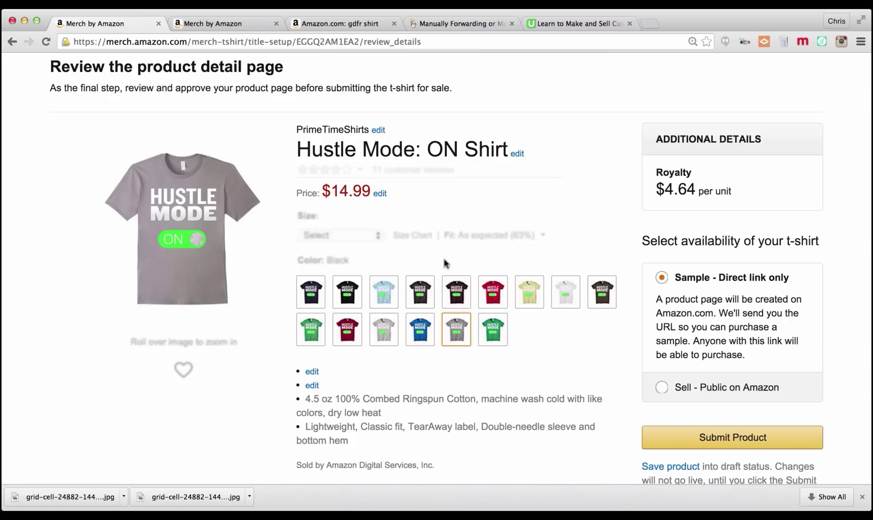
scroll(441, 263, "down", 5)
scroll(443, 264, "up", 3)
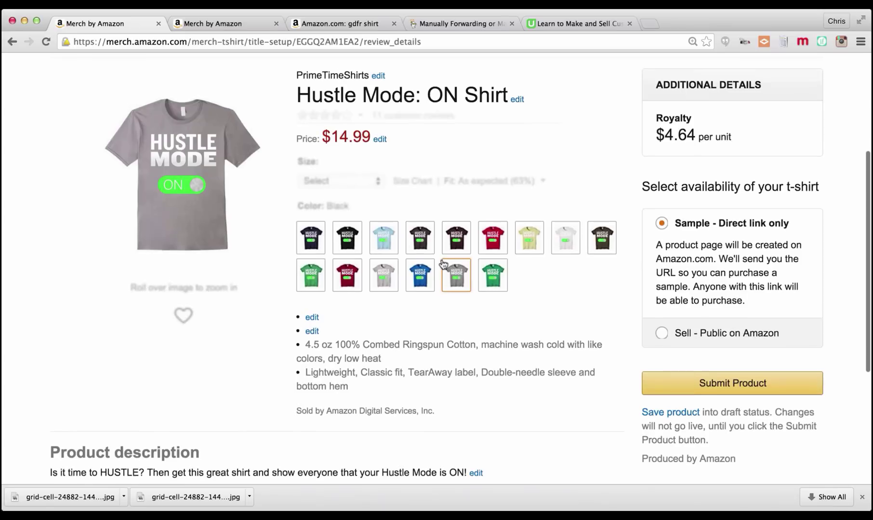
scroll(443, 264, "down", 1)
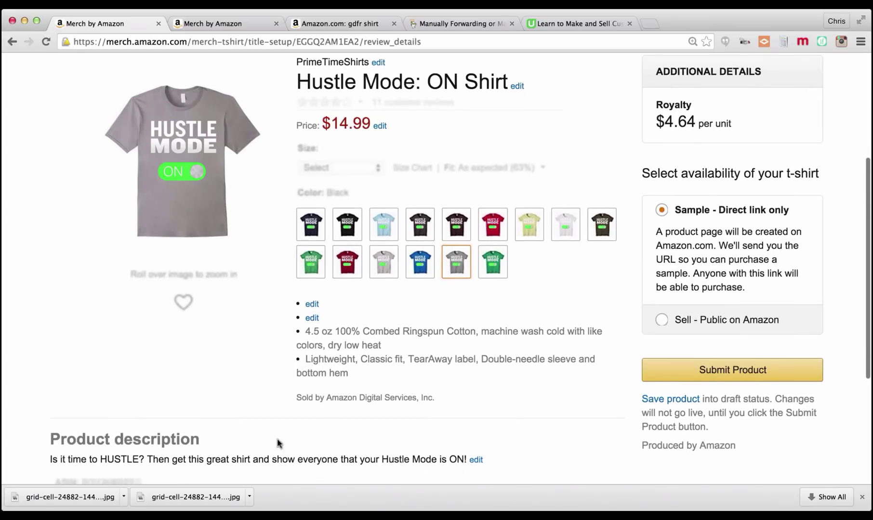
scroll(412, 323, "up", 1)
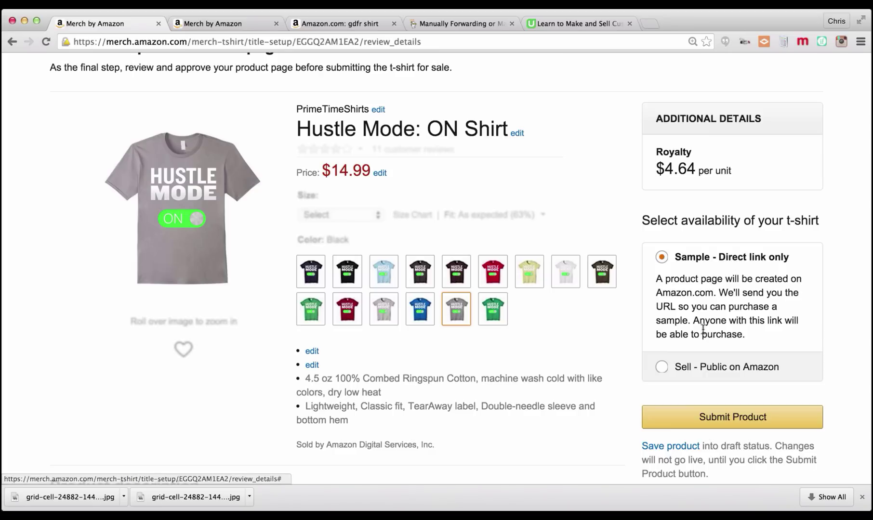
left_click(667, 367)
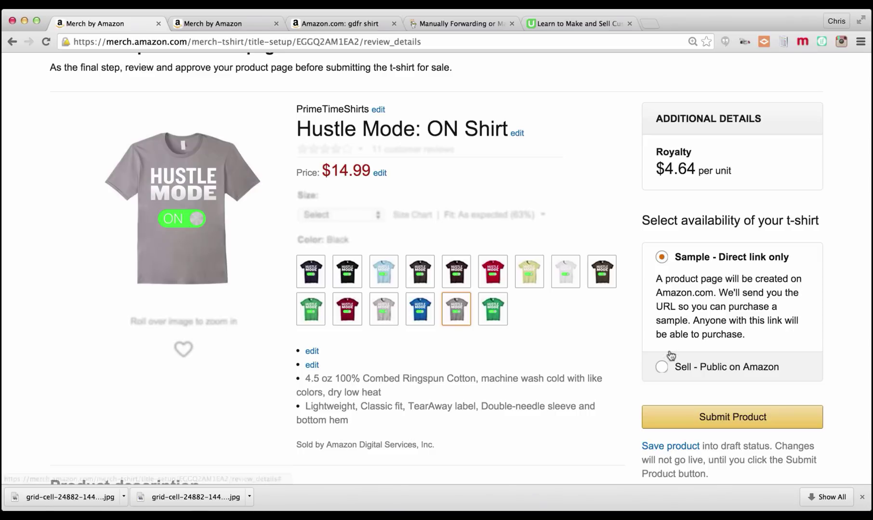
Step: Set availability to Sell - Public on Amazon, then cancel the Submit Product confirmation
left_click(661, 366)
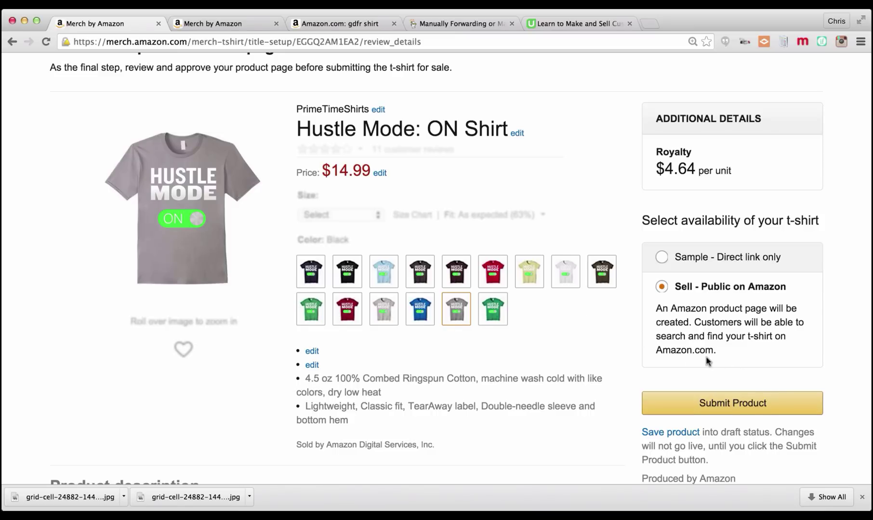
scroll(708, 359, "down", 1)
left_click(714, 382)
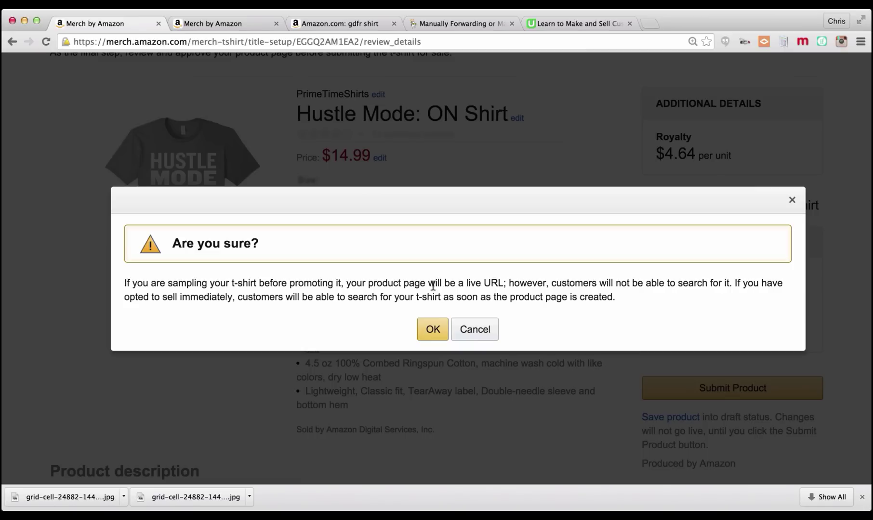
left_click(494, 331)
Step: From the dashboard, open the Hustle Mode: ON Shirt's amazon.com link under Products for sale
scroll(546, 328, "up", 4)
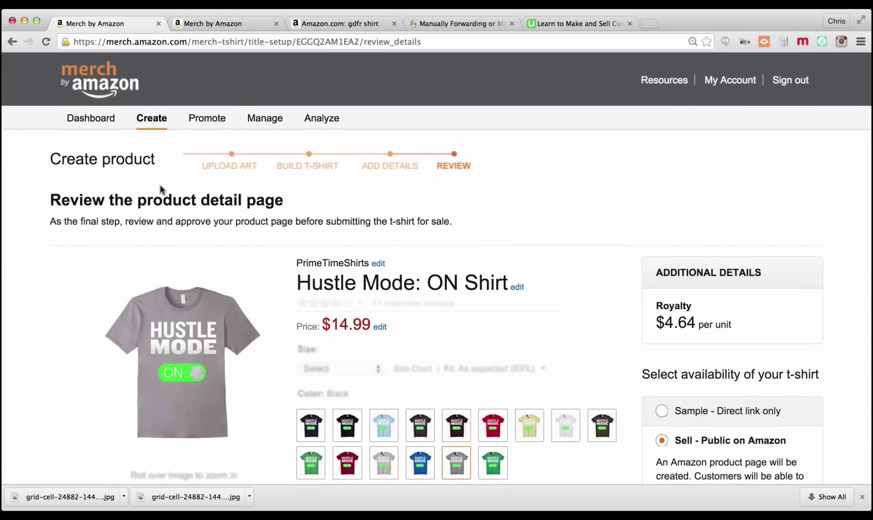
left_click(100, 126)
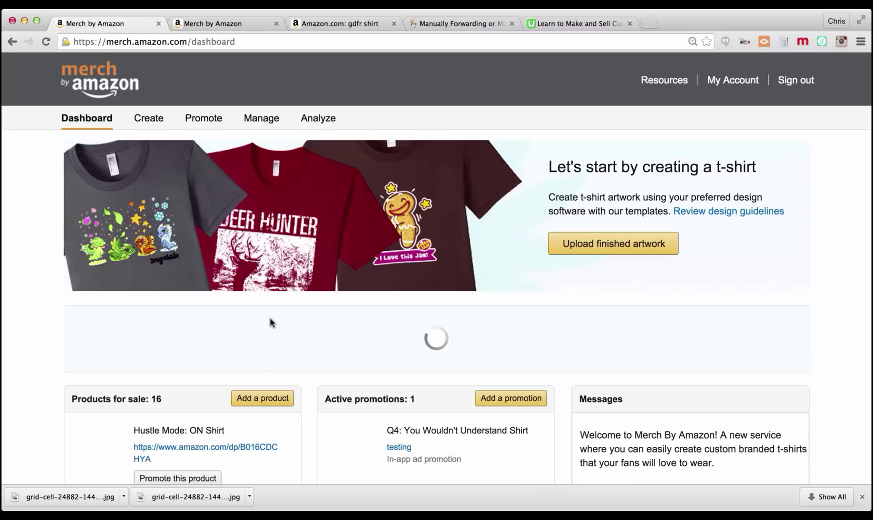
scroll(270, 322, "down", 3)
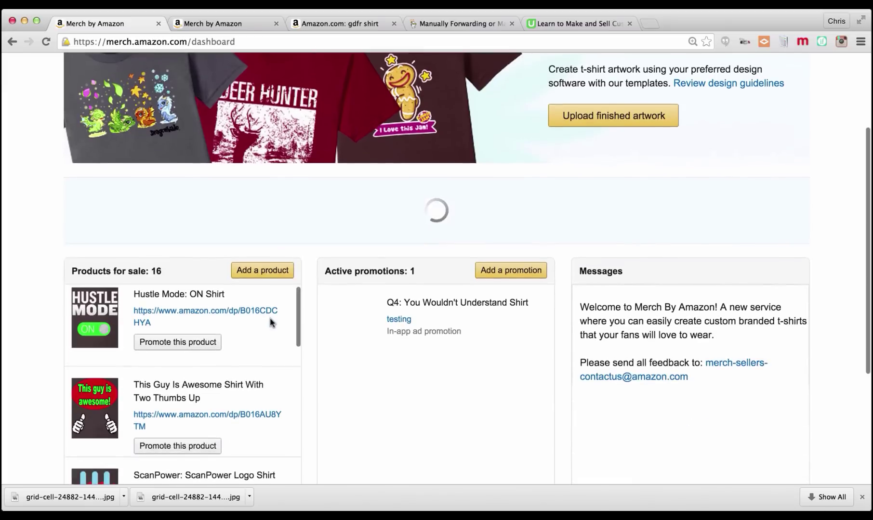
left_click(194, 313)
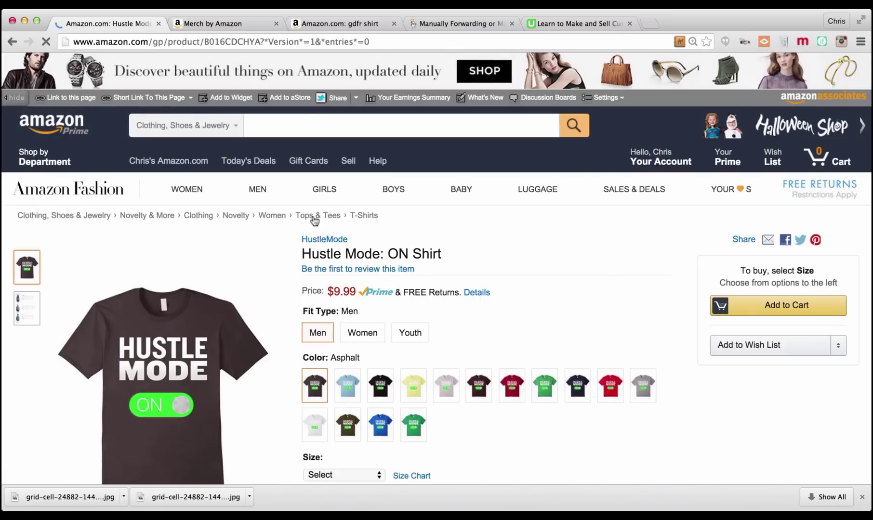
Step: Preview the Women fit and Lemon colour, ending on the Youth fit in Cranberry
scroll(310, 193, "down", 2)
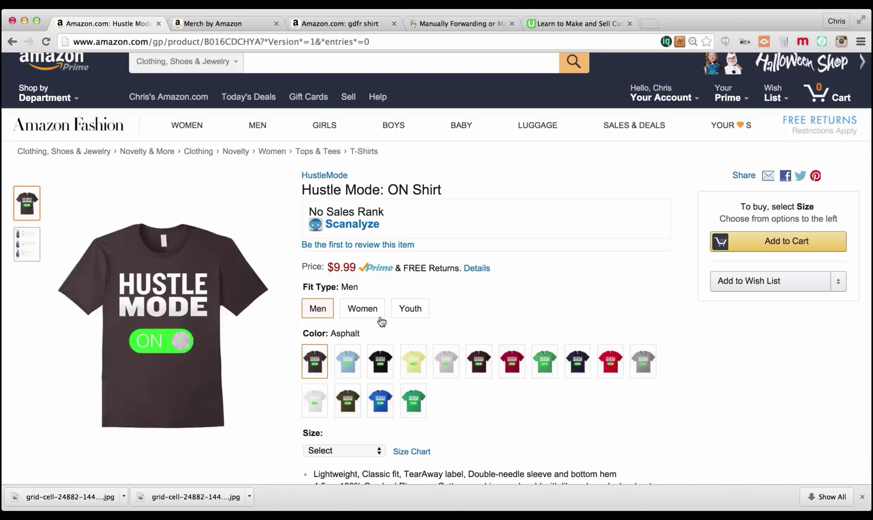
left_click(363, 310)
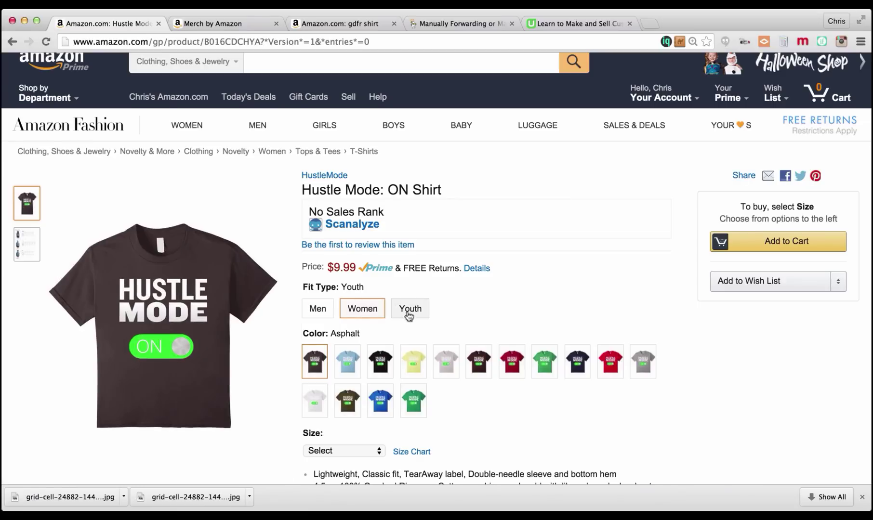
left_click(415, 364)
left_click(418, 312)
left_click(516, 362)
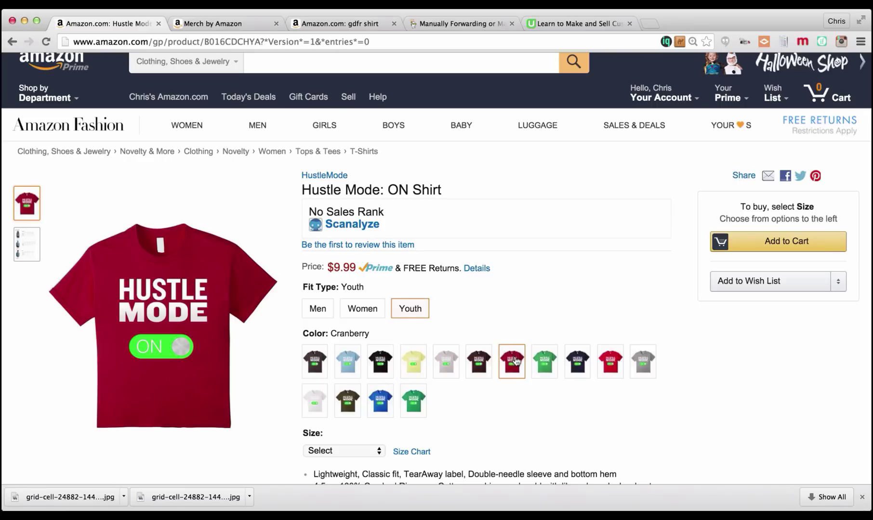
mouse_move(237, 309)
mouse_move(159, 309)
scroll(415, 268, "down", 3)
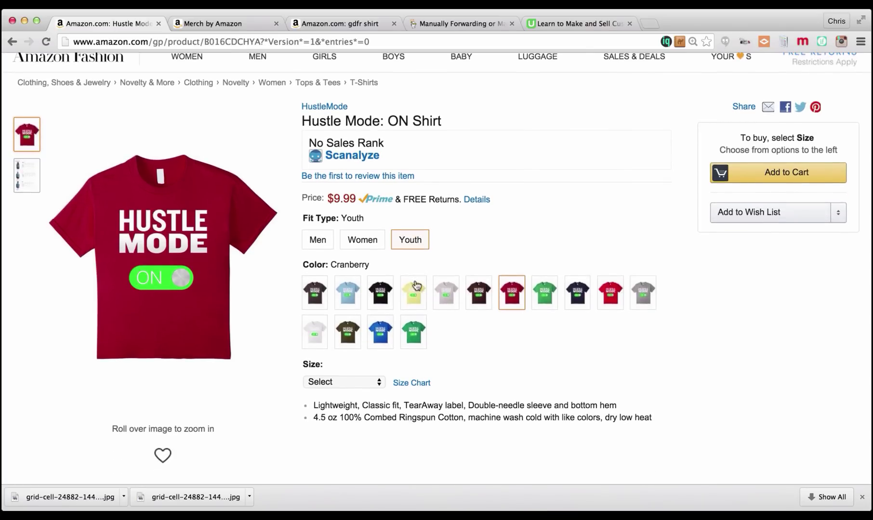
left_click(378, 380)
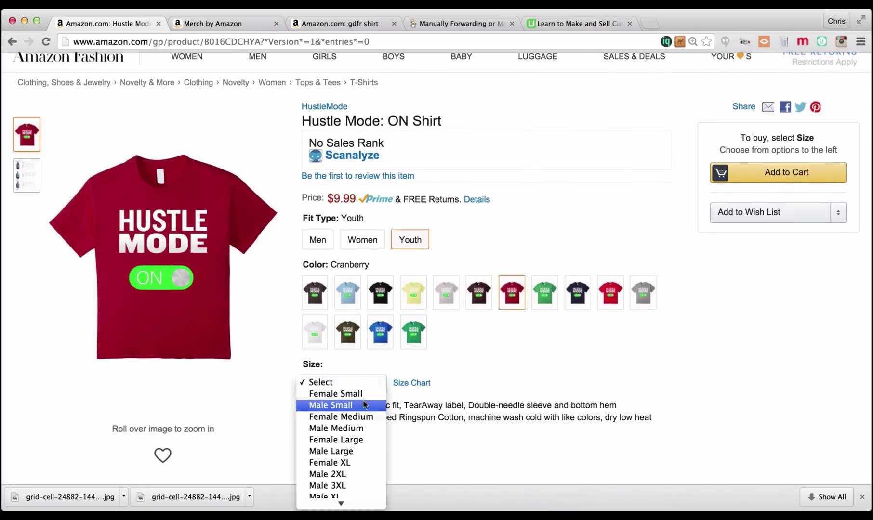
scroll(364, 405, "down", 3)
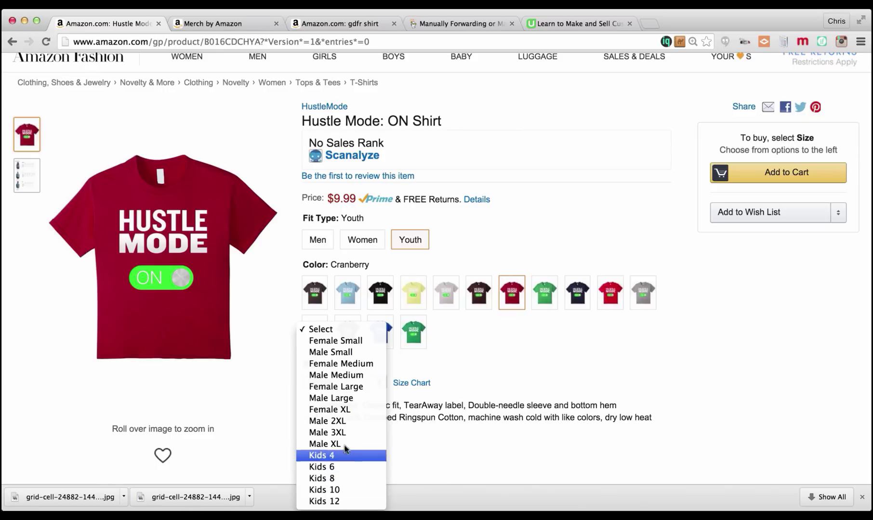
left_click(455, 351)
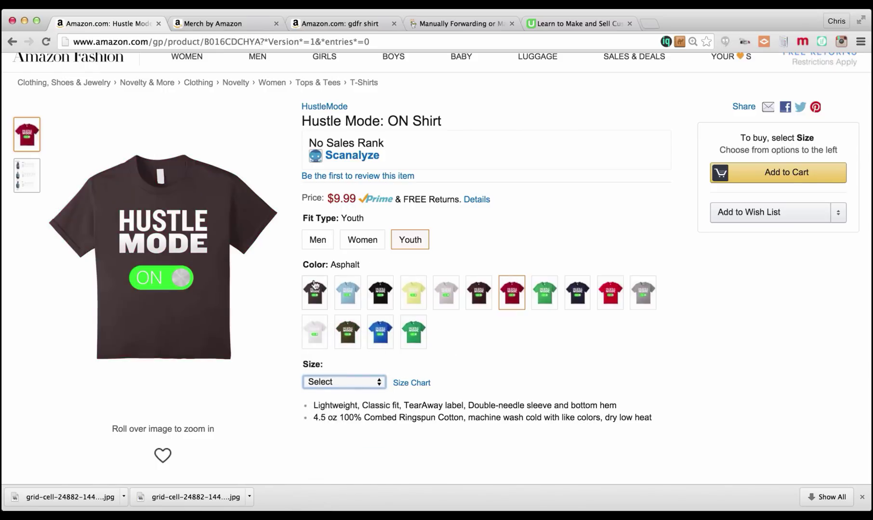
left_click(380, 382)
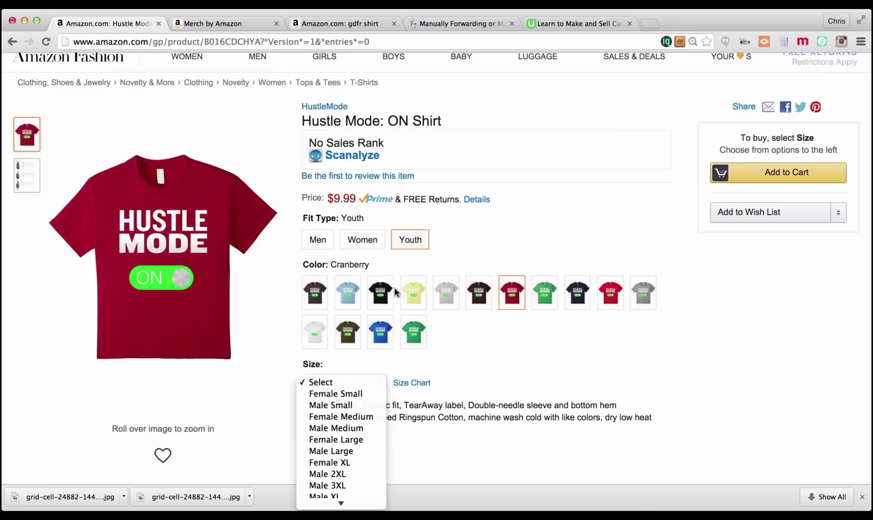
left_click(463, 331)
scroll(463, 331, "down", 4)
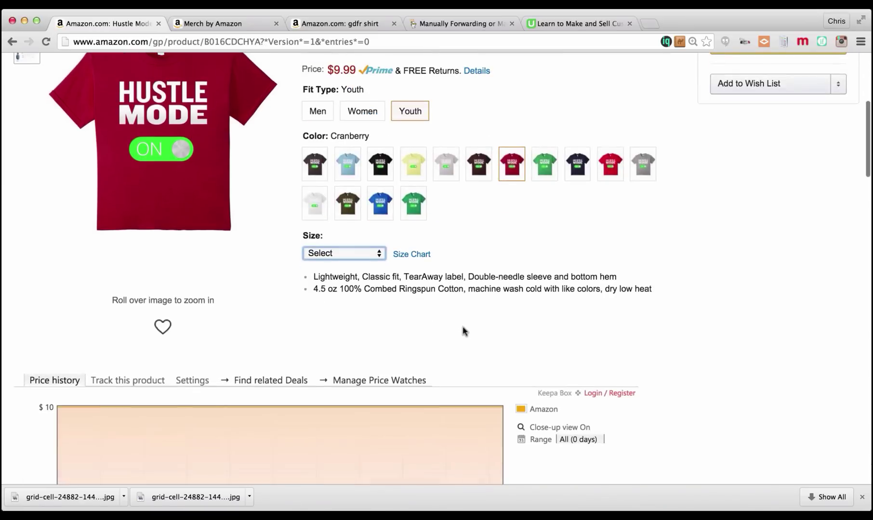
scroll(463, 331, "up", 6)
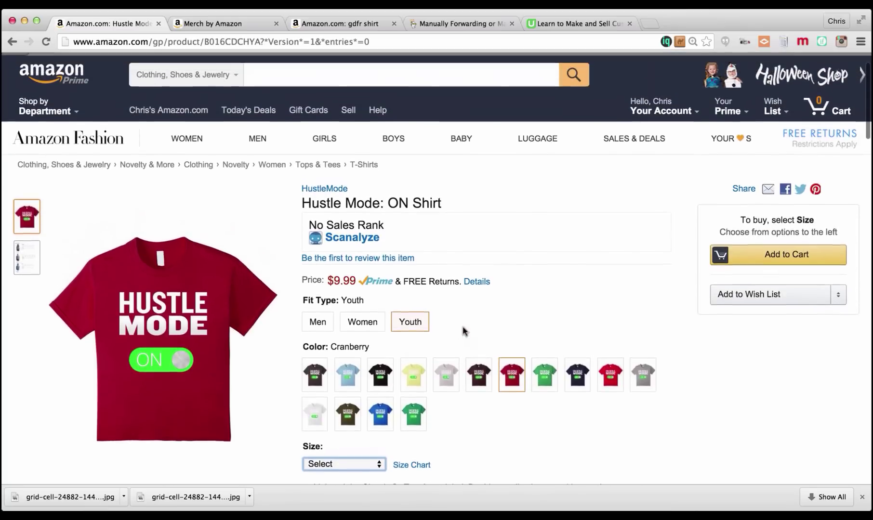